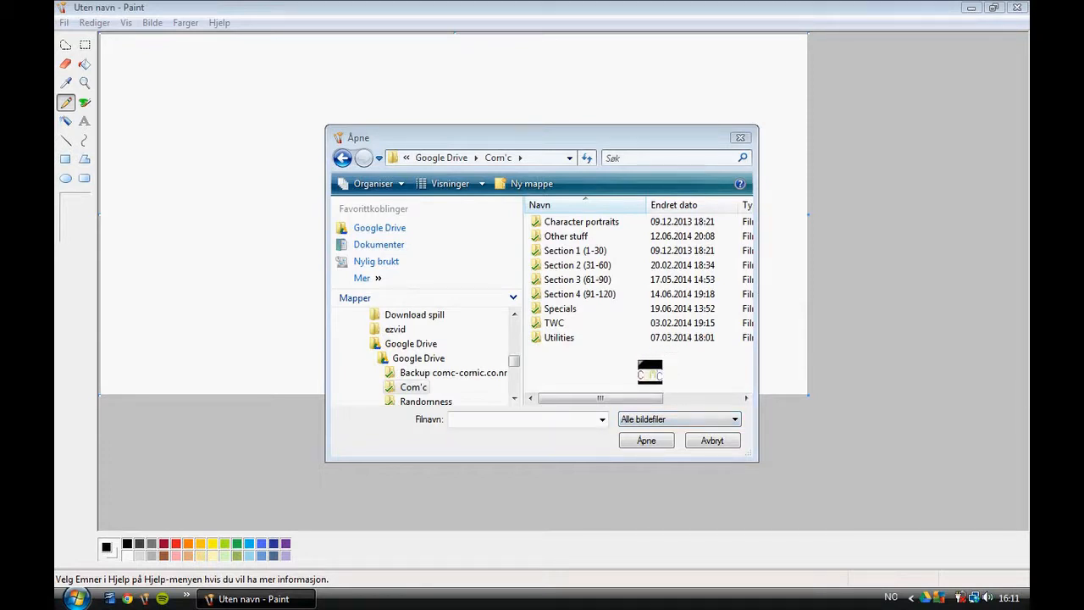
Open the image 000 Layout from the 2x folder inside Com'c > Utilities
drag(651, 372, 649, 370)
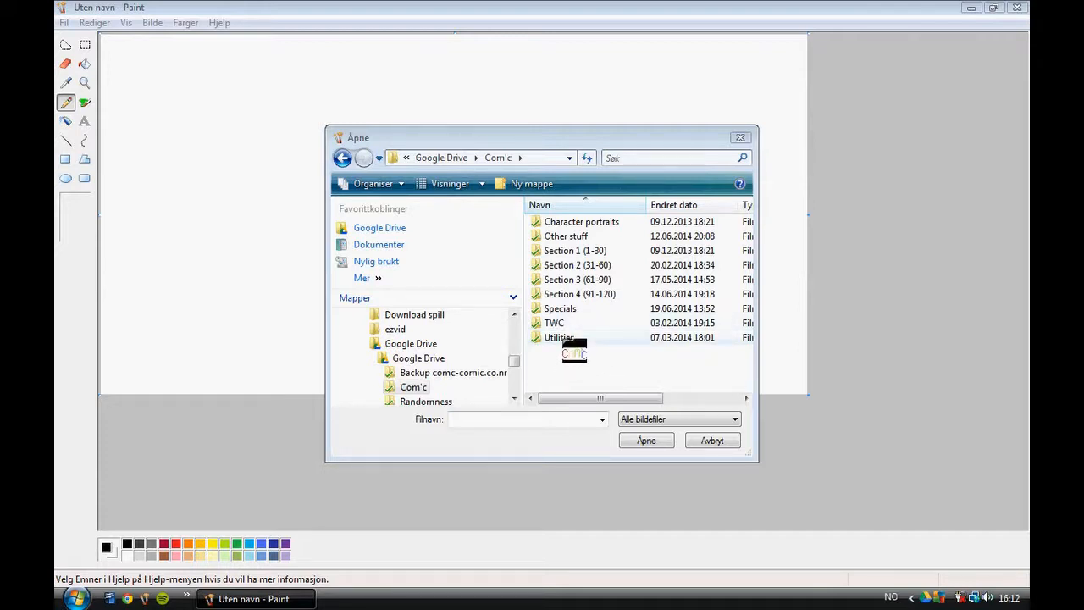
double_click(563, 338)
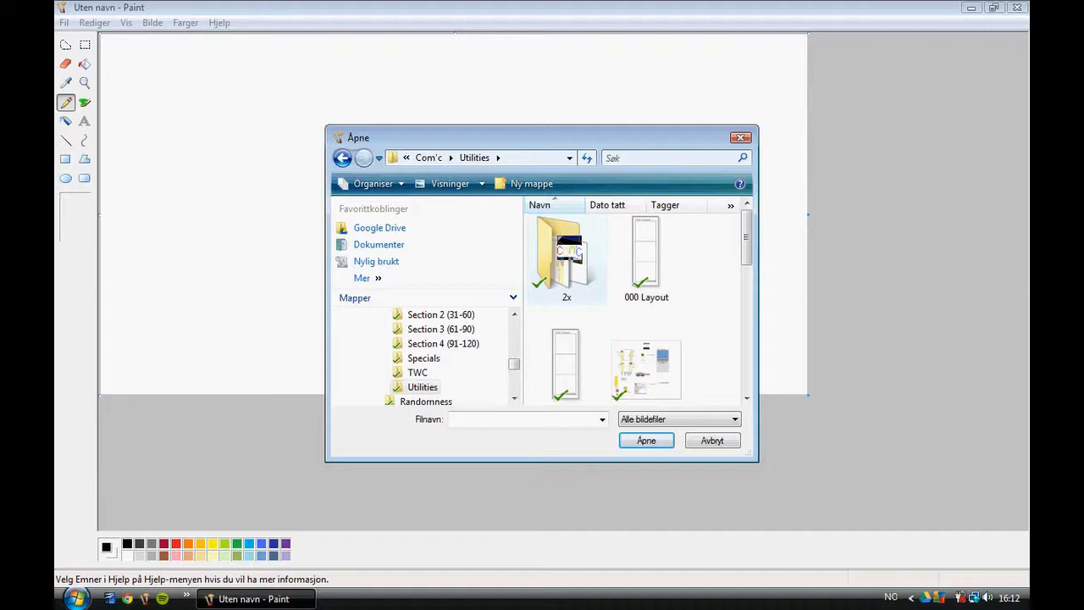
double_click(566, 254)
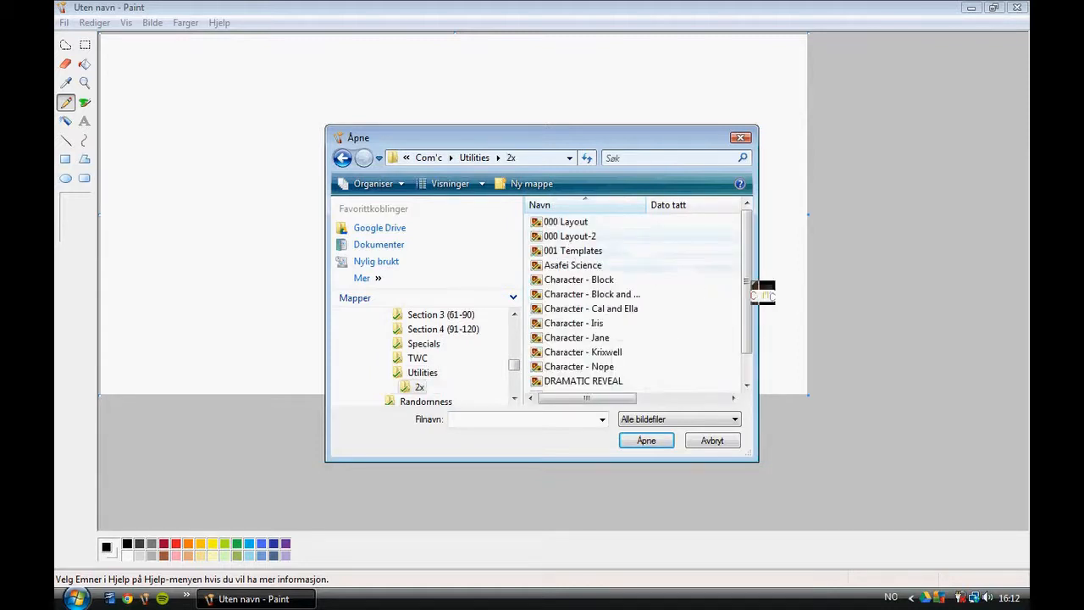
drag(747, 281, 747, 319)
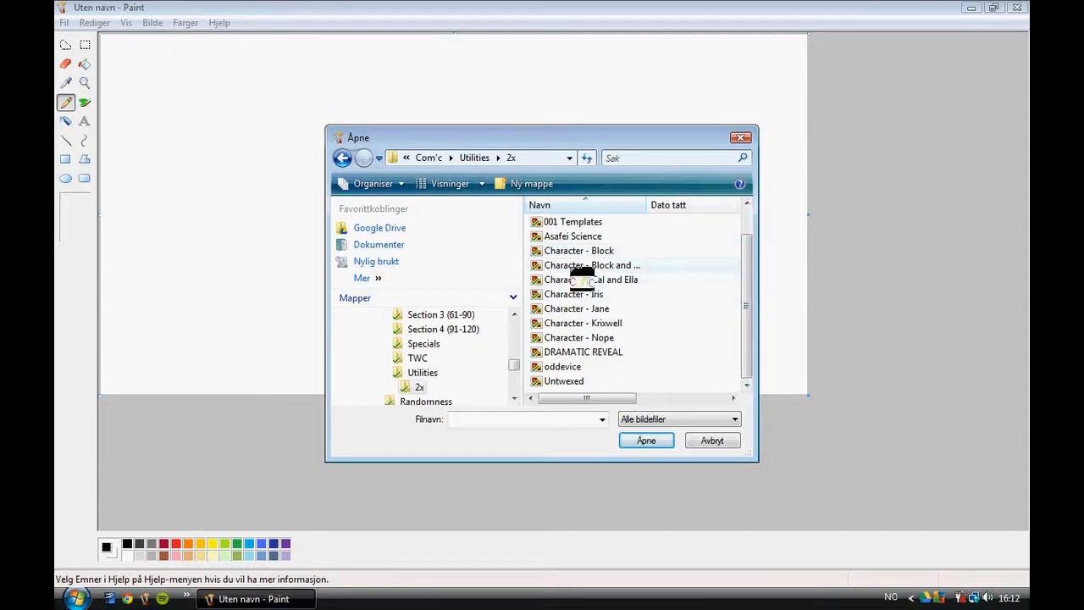
drag(748, 289, 746, 242)
double_click(593, 222)
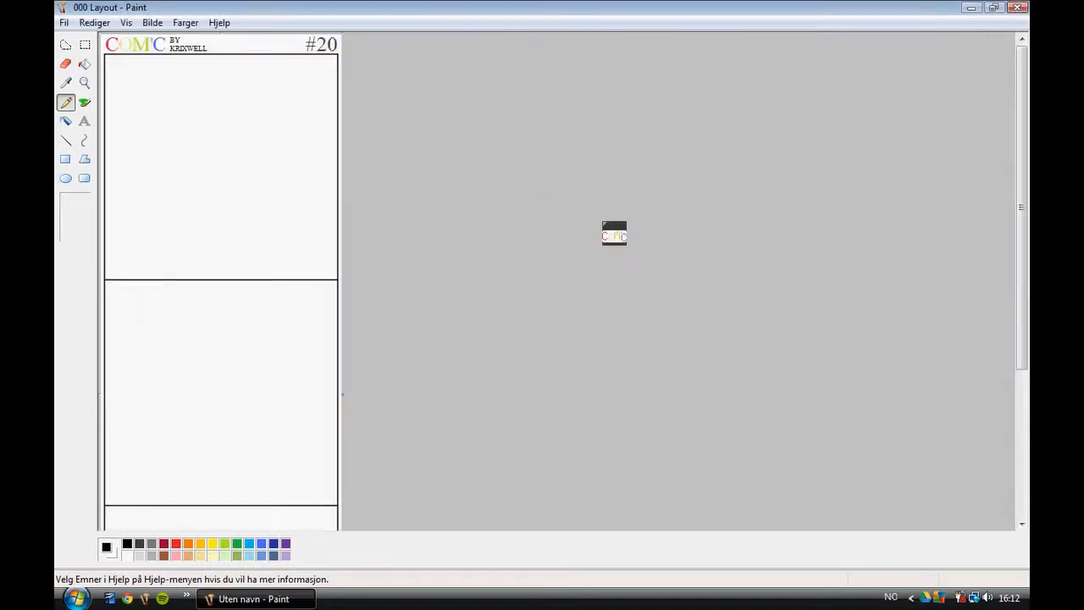
click(85, 83)
click(160, 103)
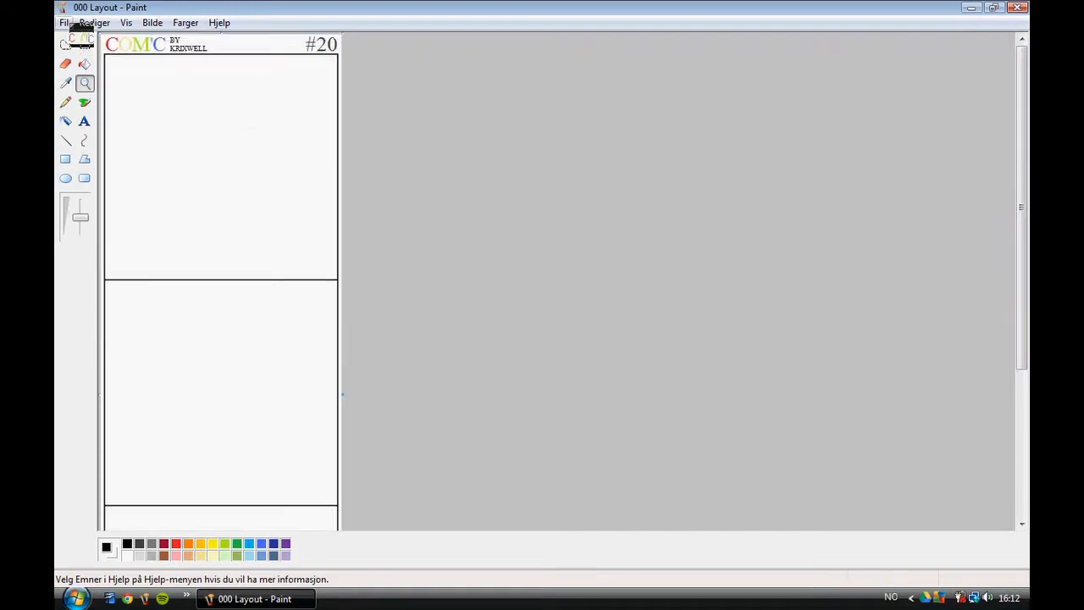
Start a second Paint window and open Character - Block and Krixwell from the Com'c > Utilities > 2x folder
click(146, 599)
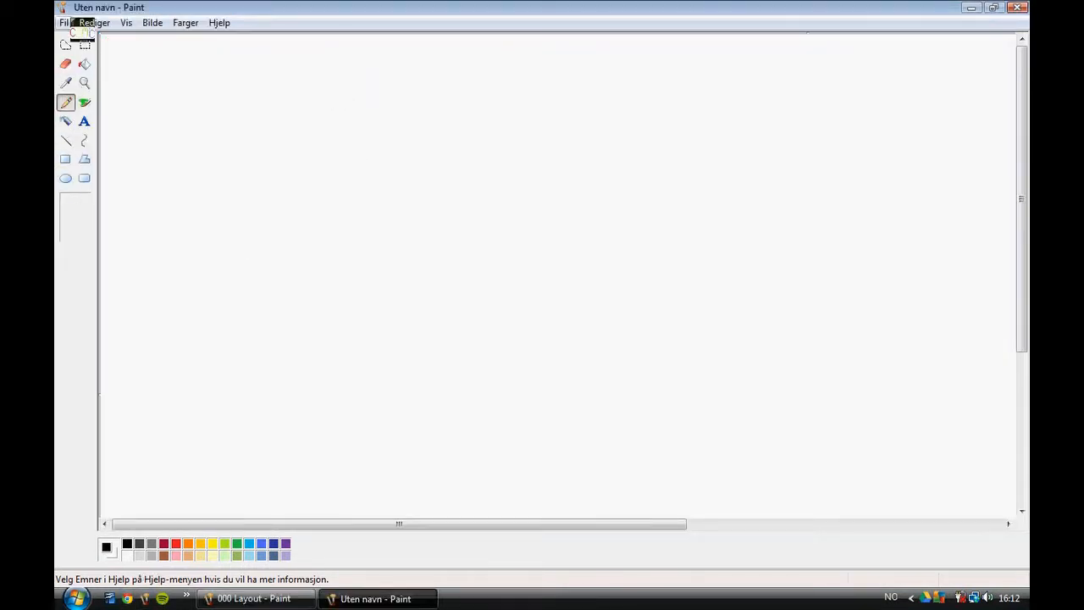
click(66, 23)
click(91, 54)
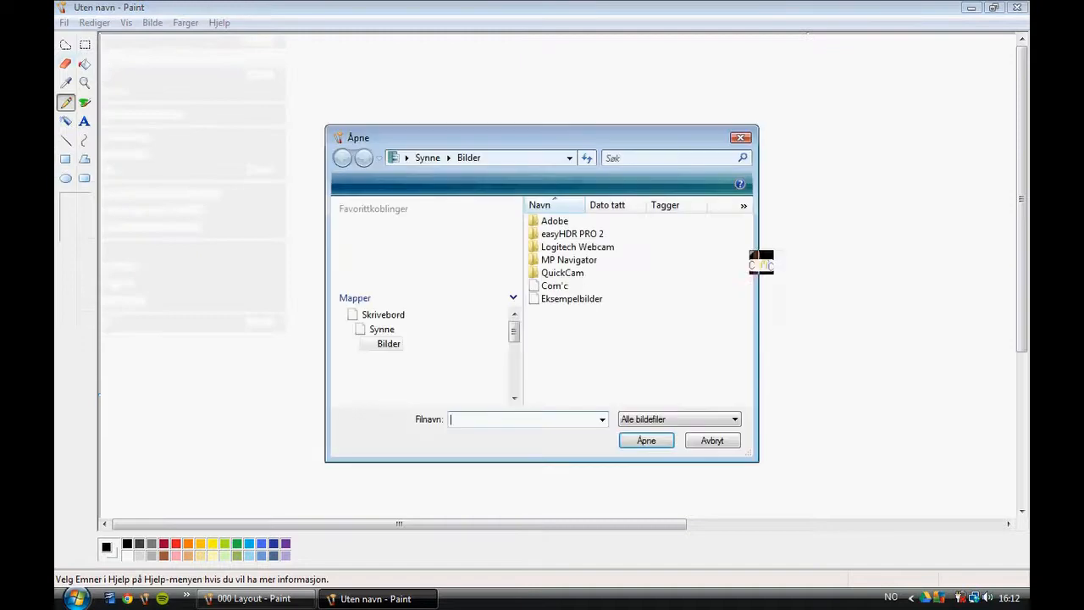
double_click(583, 286)
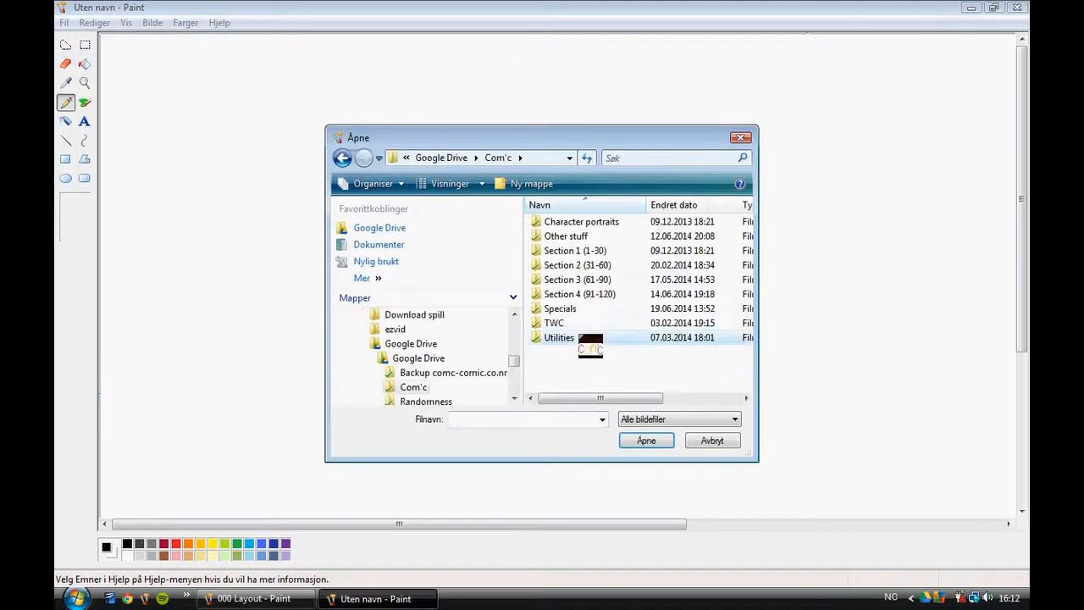
double_click(584, 337)
double_click(549, 246)
double_click(631, 294)
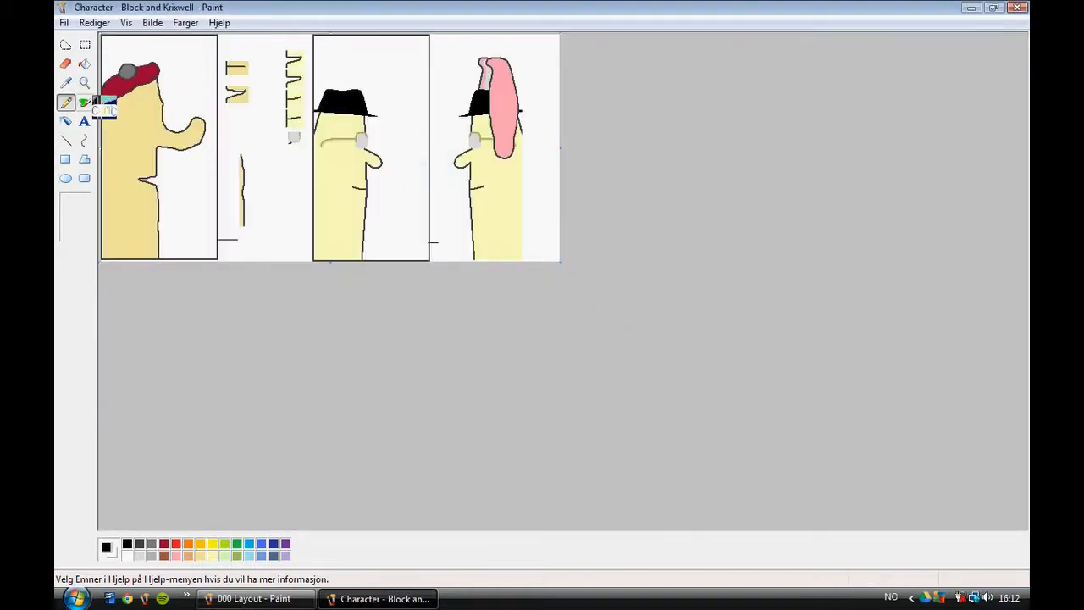
click(256, 598)
right_click(145, 149)
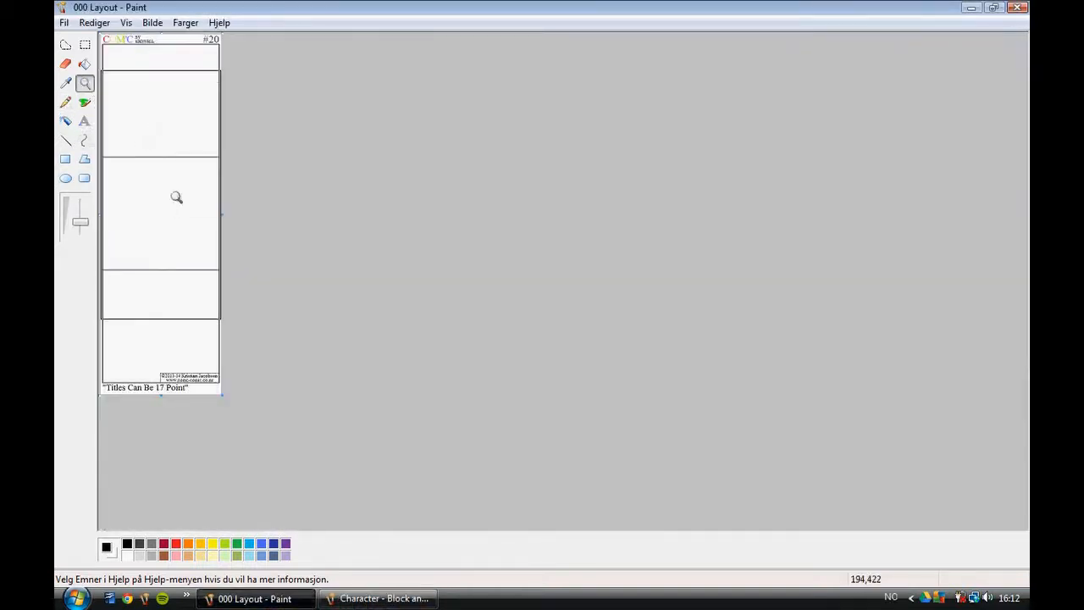
click(208, 369)
scroll(237, 396, down, 1)
scroll(255, 455, up, 3)
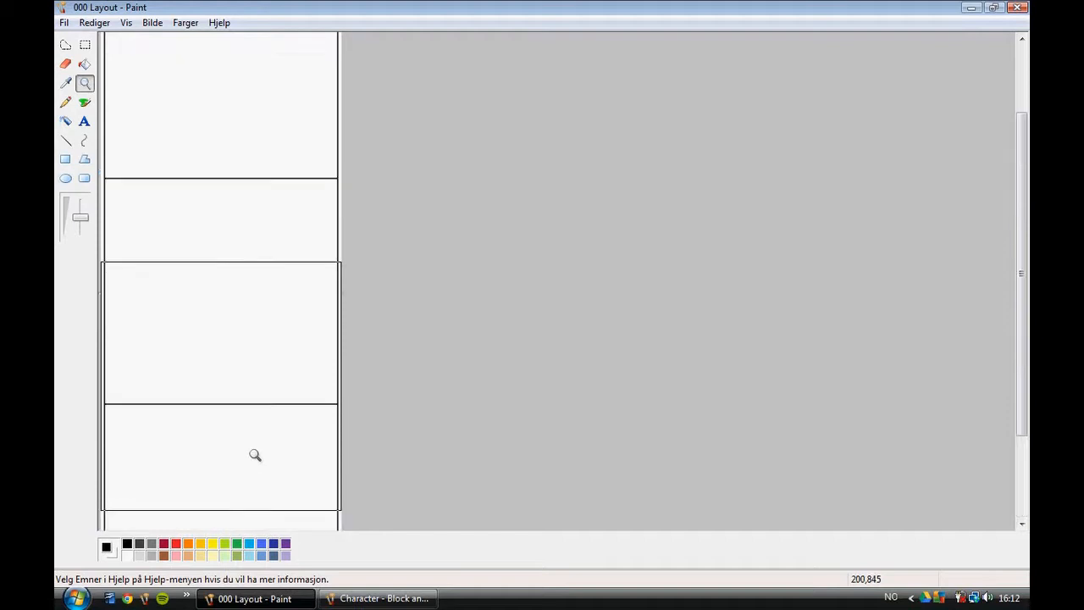
scroll(254, 453, up, 2)
In the Character - Block and Krixwell image, select and copy the right-facing character with the black hat and glasses, without the panel border
click(381, 598)
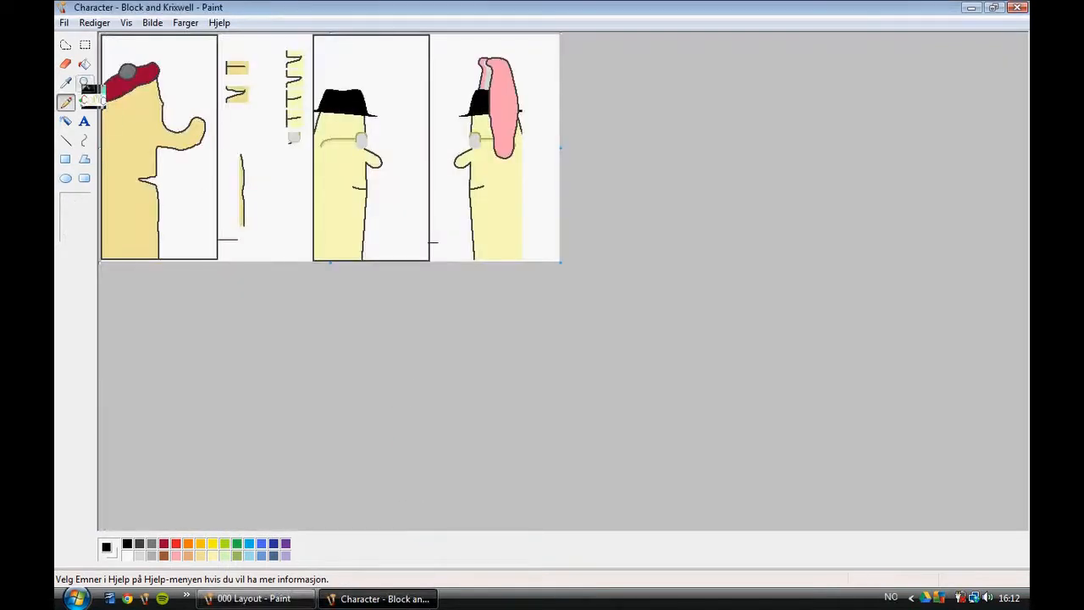
click(84, 83)
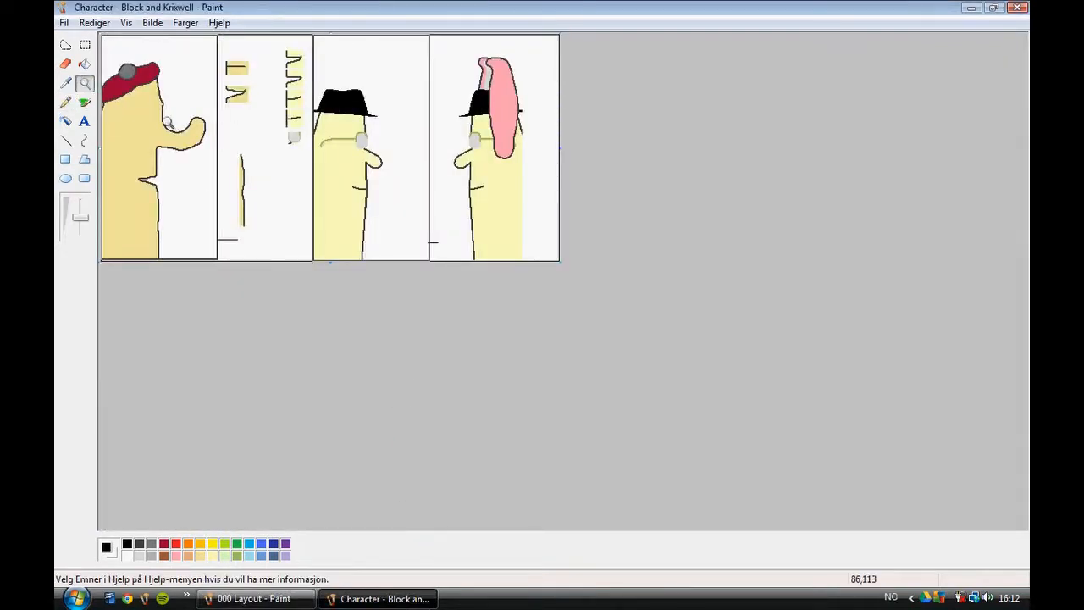
click(371, 185)
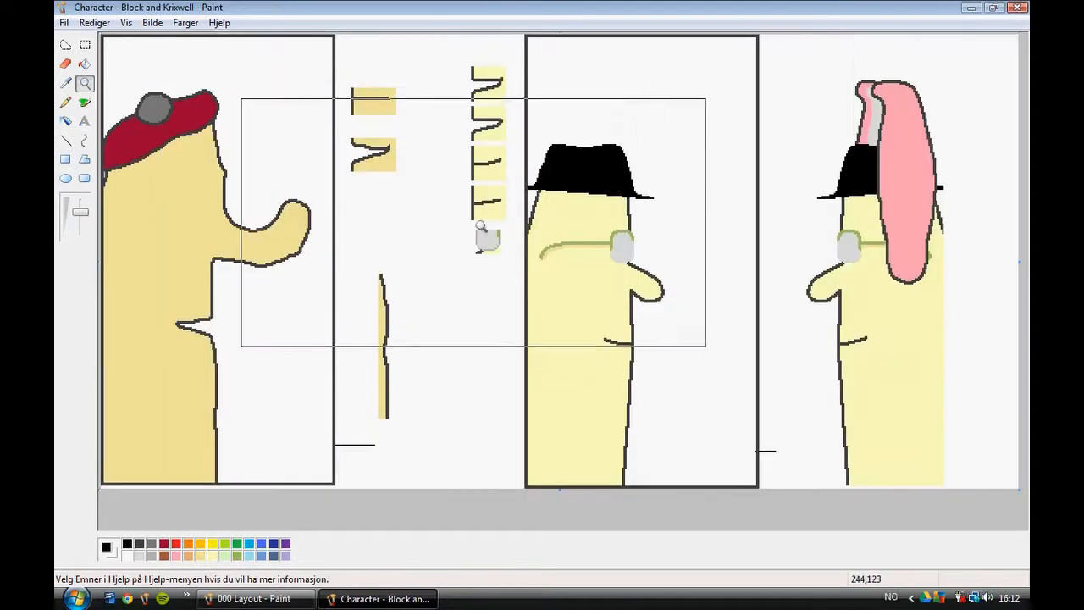
right_click(813, 339)
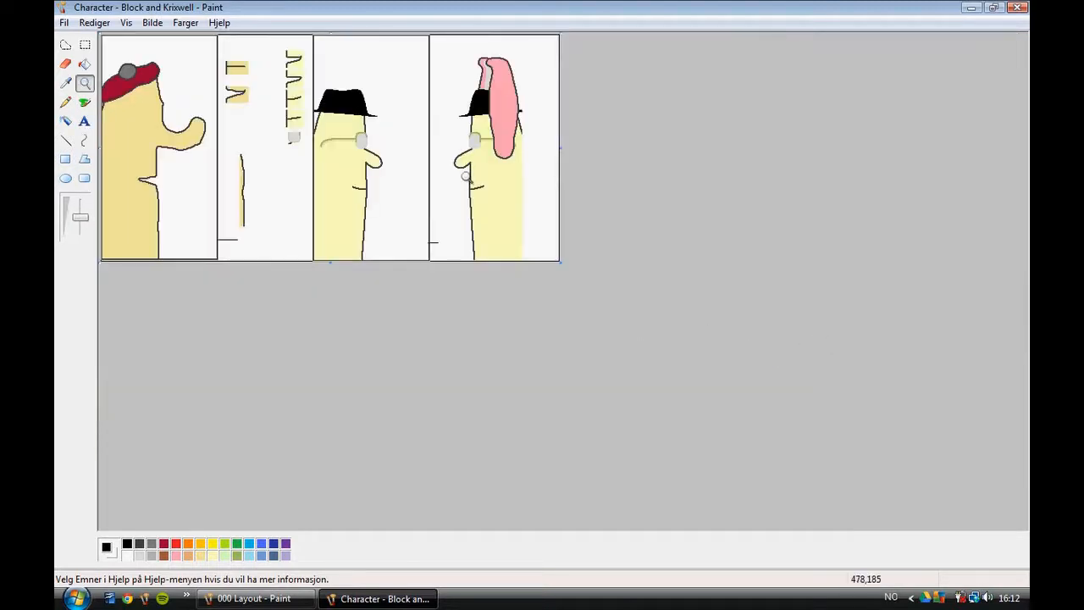
click(465, 176)
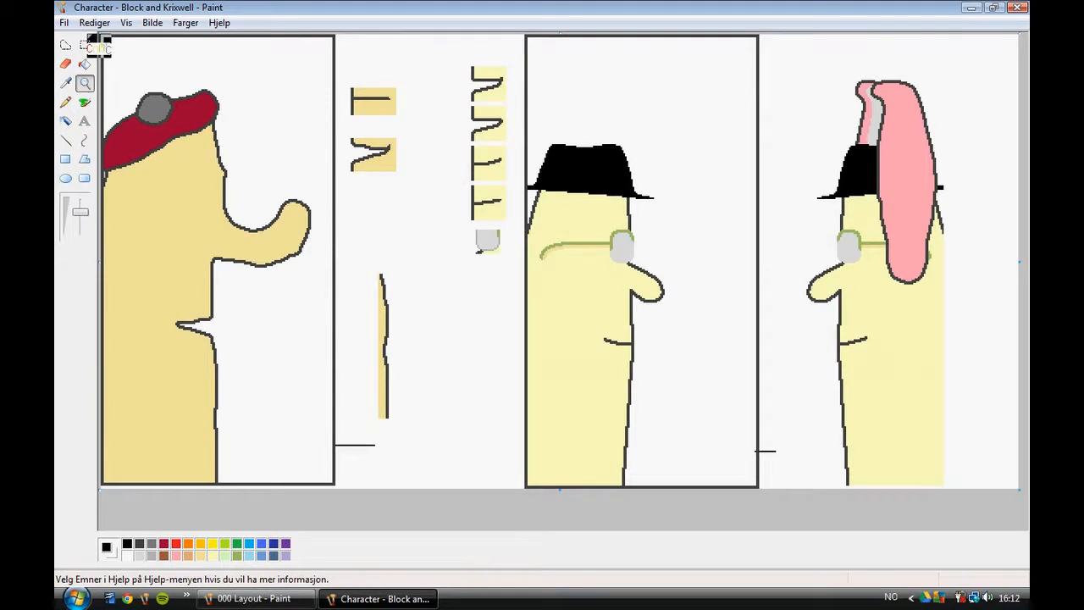
click(87, 43)
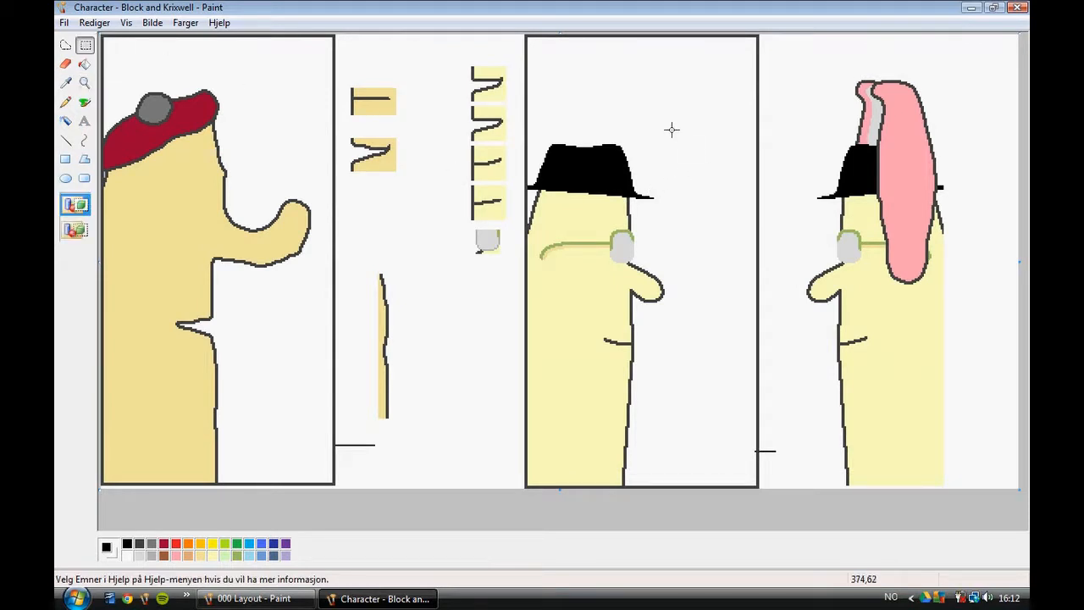
drag(672, 129, 526, 485)
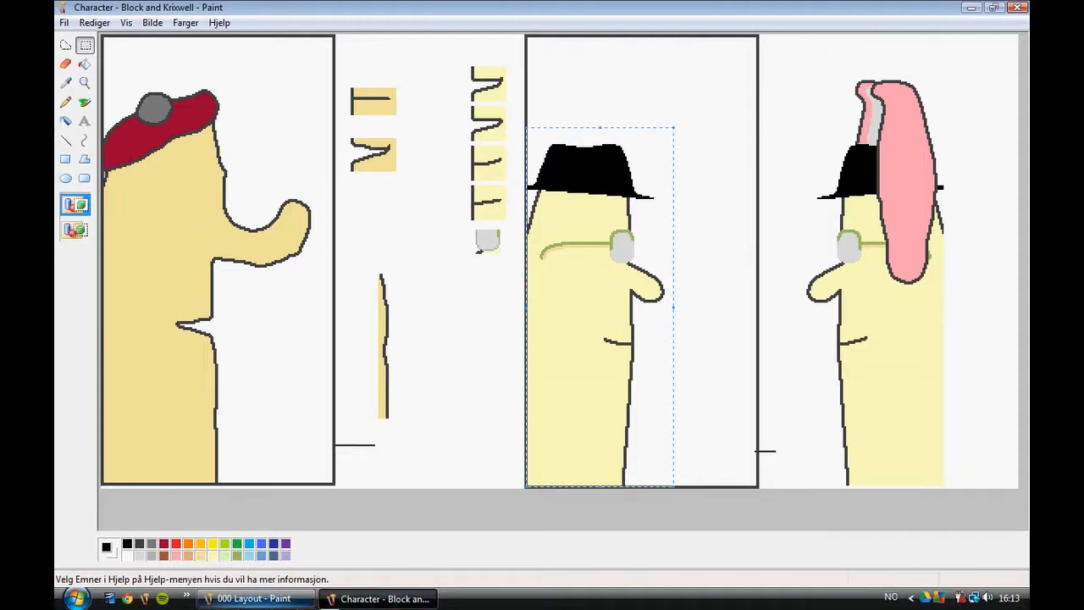
Paste the copied black-hatted character into the 000 Layout image at the first panel
click(284, 598)
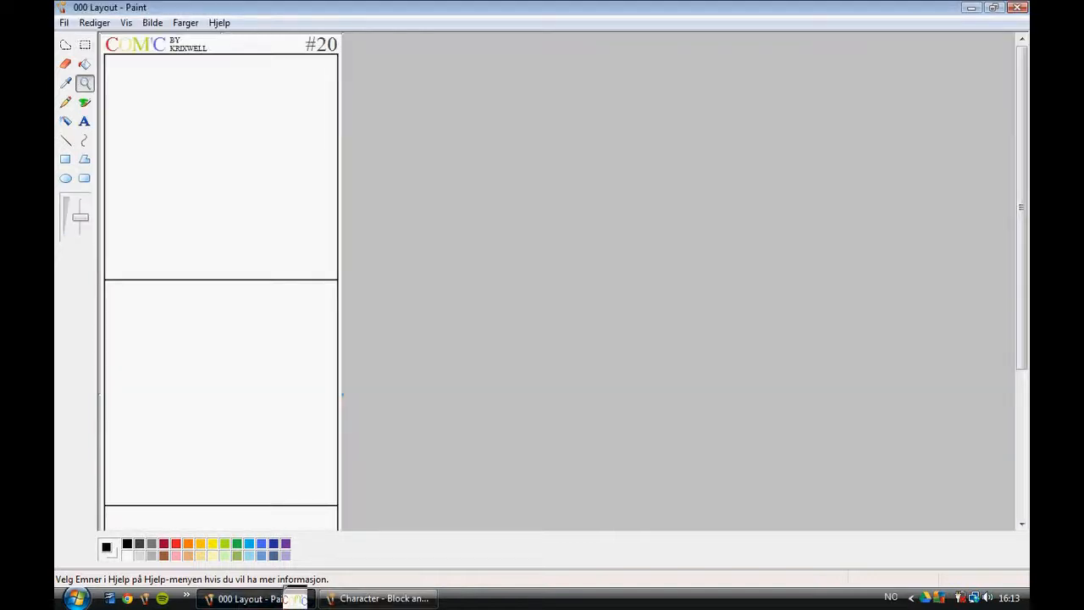
click(232, 165)
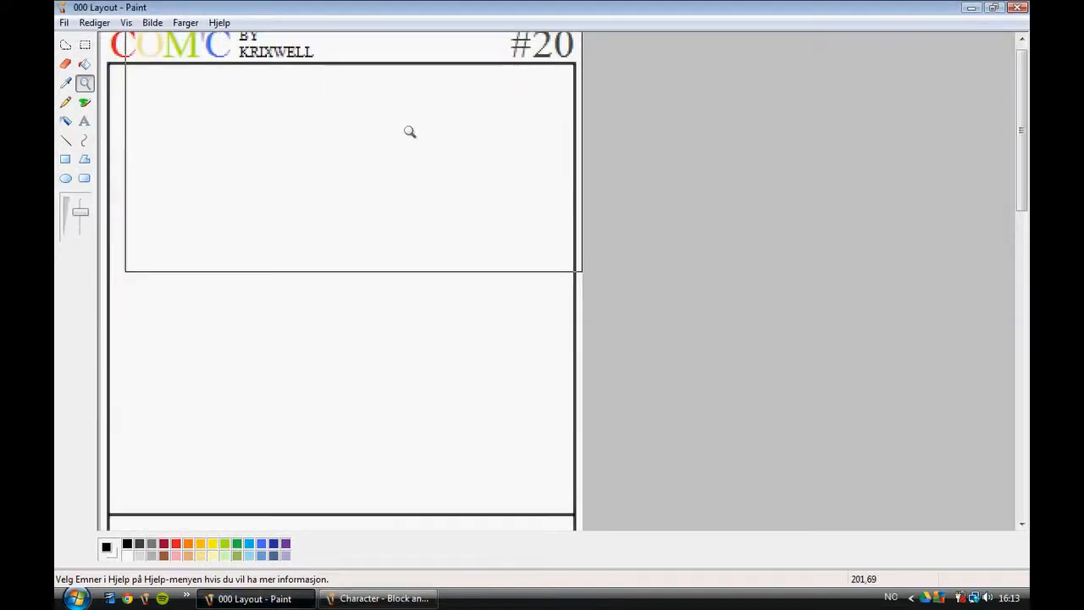
key(ctrl+v)
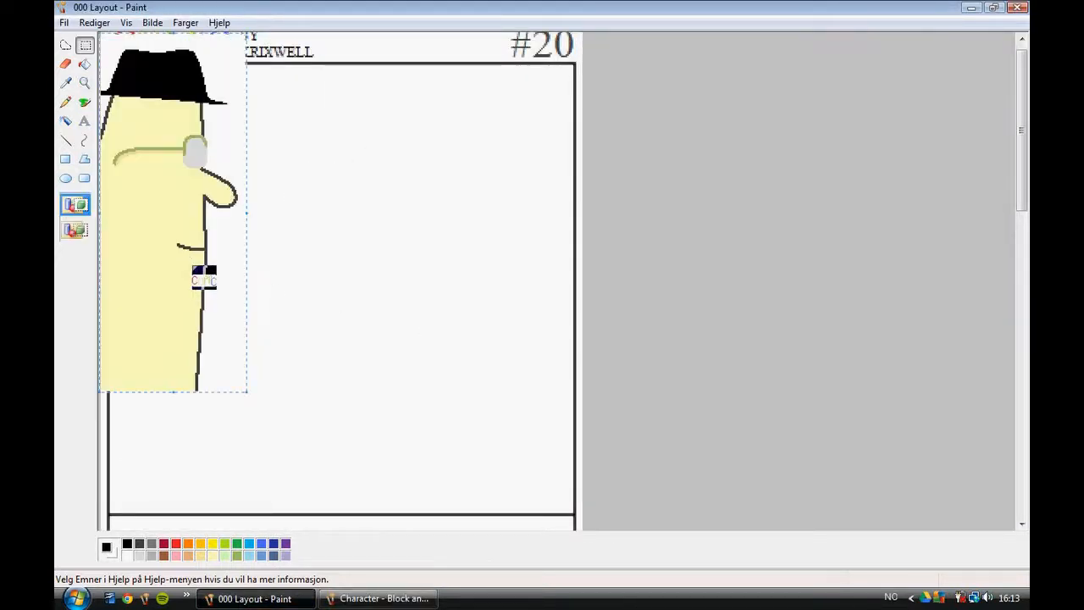
Flip the pasted character horizontally and place it against the right and bottom borders of the first panel
right_click(193, 264)
click(262, 419)
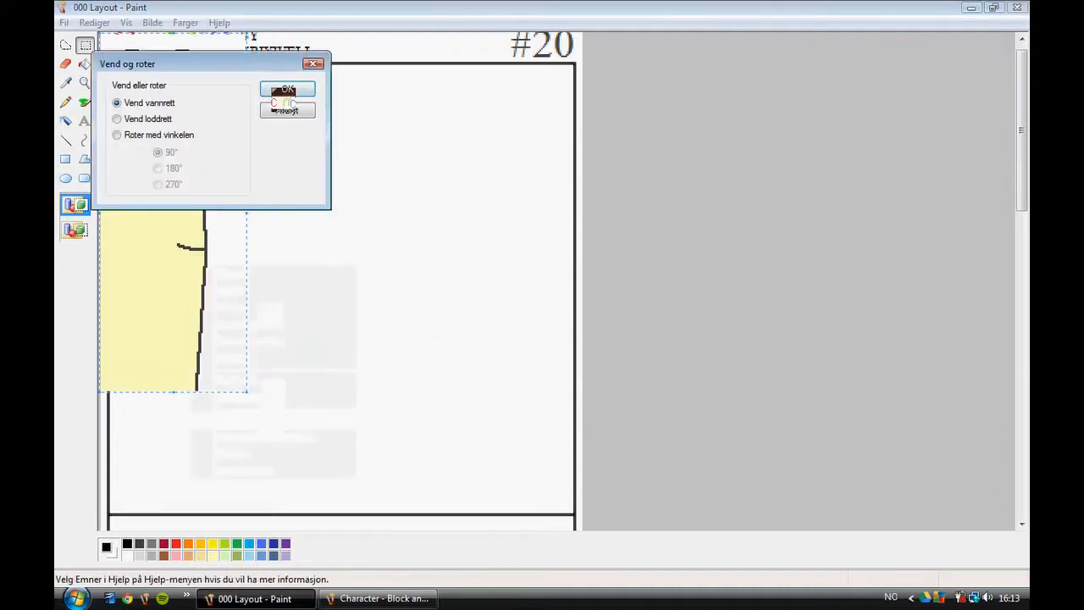
click(286, 89)
drag(159, 294, 486, 415)
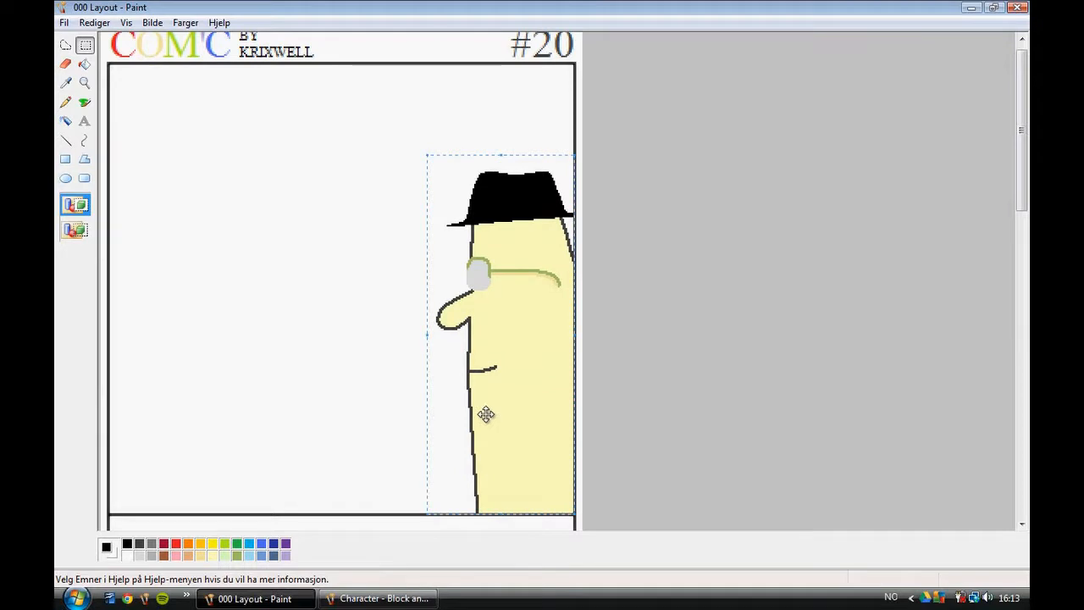
click(411, 350)
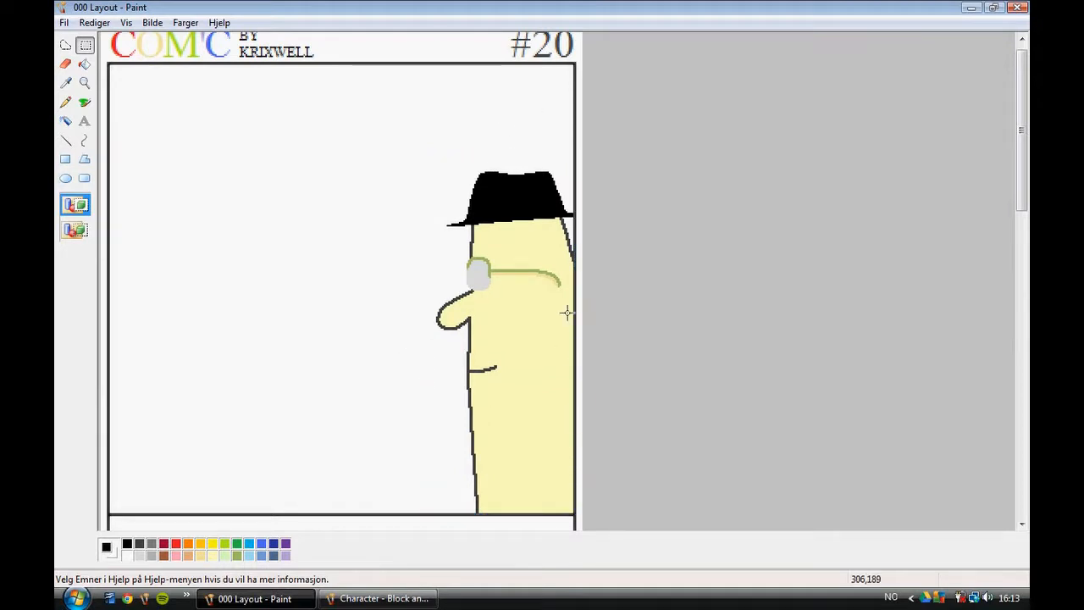
Paste another copy of the black-hatted character over the second panel of the layout
scroll(567, 312, down, 3)
scroll(499, 300, down, 7)
scroll(487, 278, up, 10)
scroll(534, 243, down, 9)
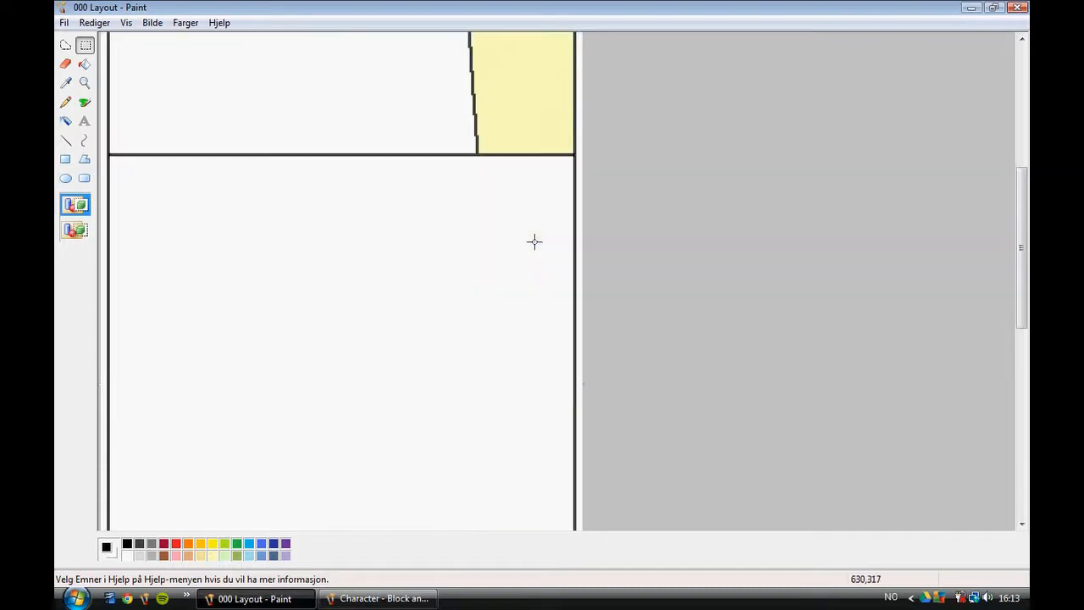
scroll(538, 243, up, 8)
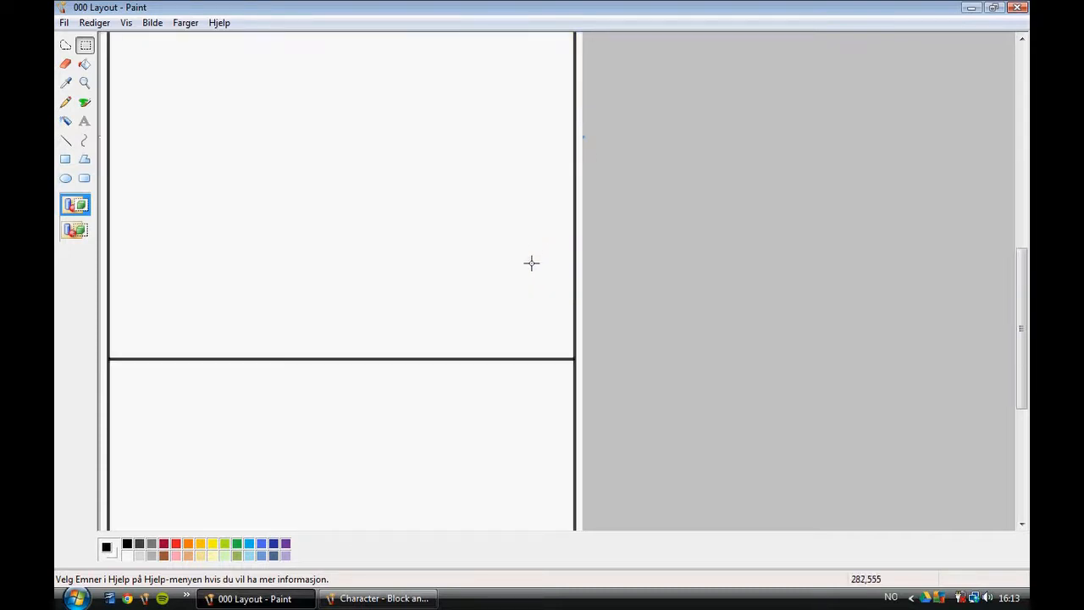
key(ctrl+v)
Flip the second copy horizontally and place it in the lower-right corner of the second panel
right_click(185, 234)
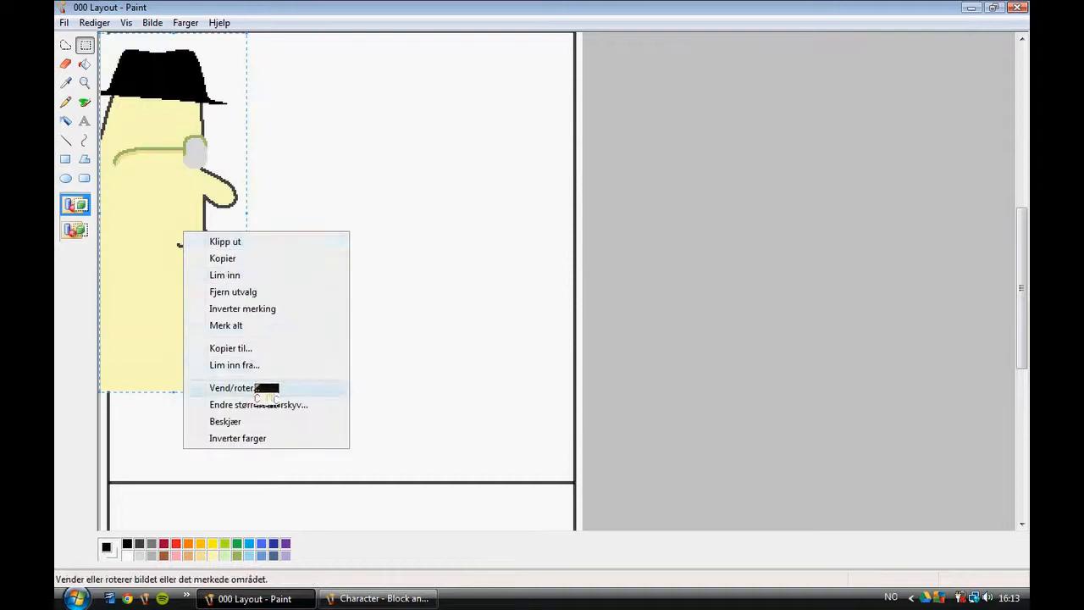
click(230, 387)
click(286, 87)
drag(164, 287, 492, 377)
click(361, 340)
Copy the black-hatted character from the Character image, cropped at the short marker line near its lower end
scroll(372, 330, down, 10)
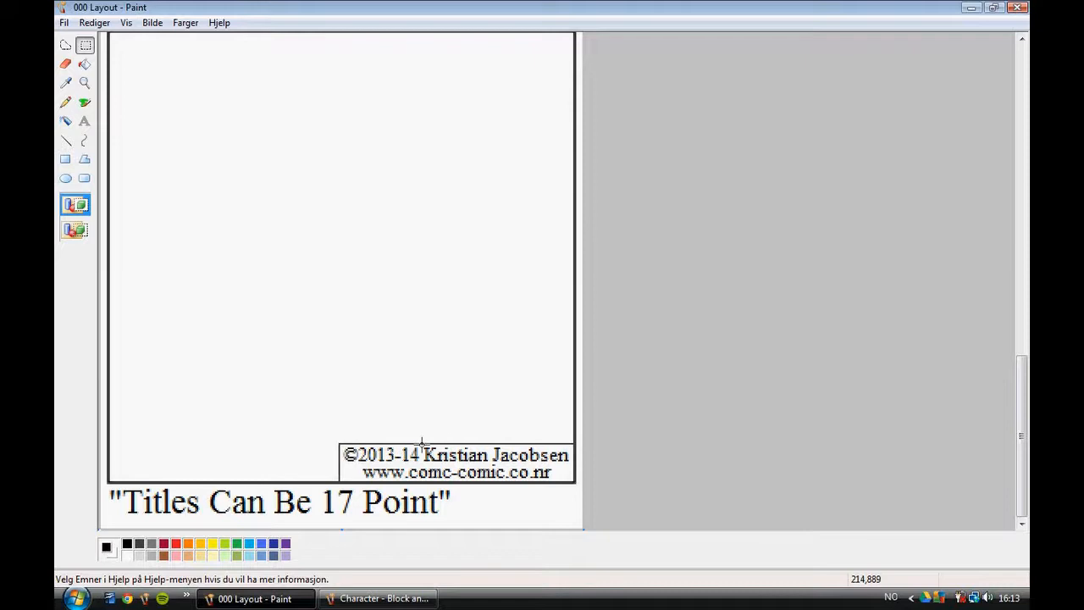
scroll(545, 424, up, 5)
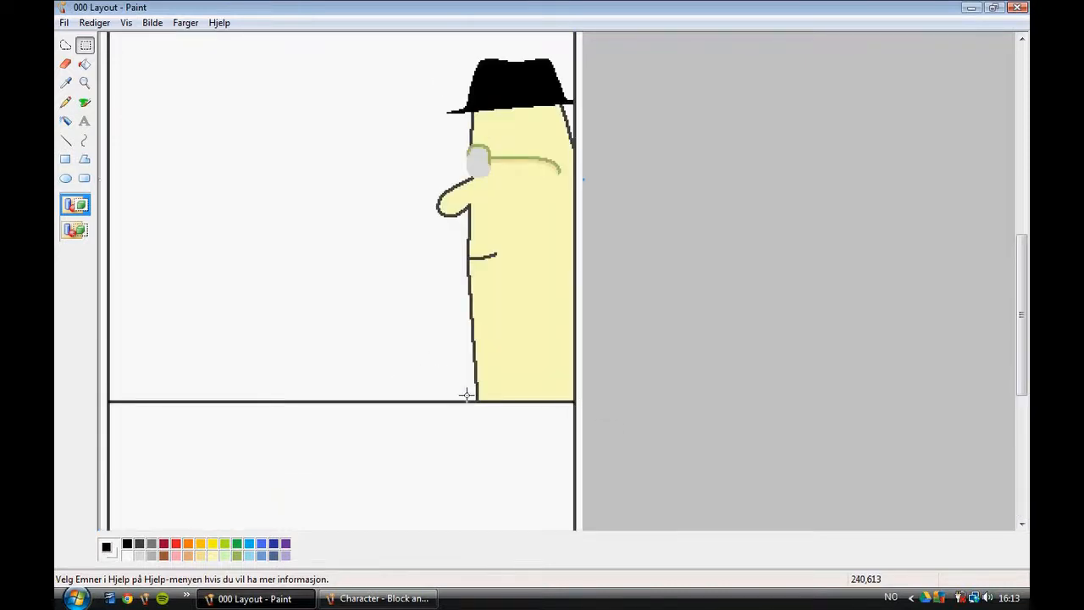
scroll(465, 395, down, 5)
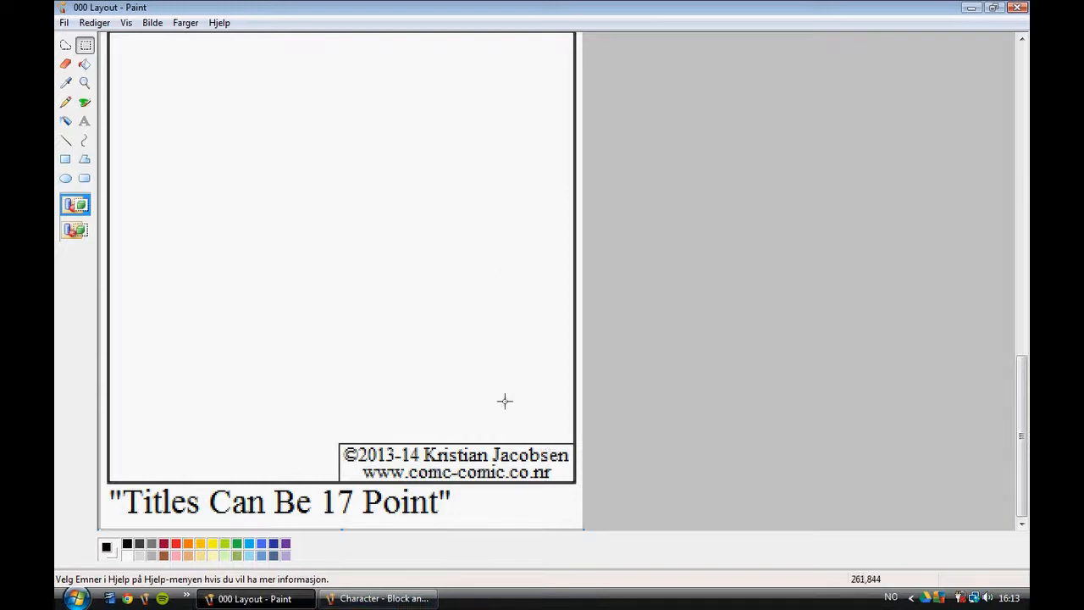
click(384, 598)
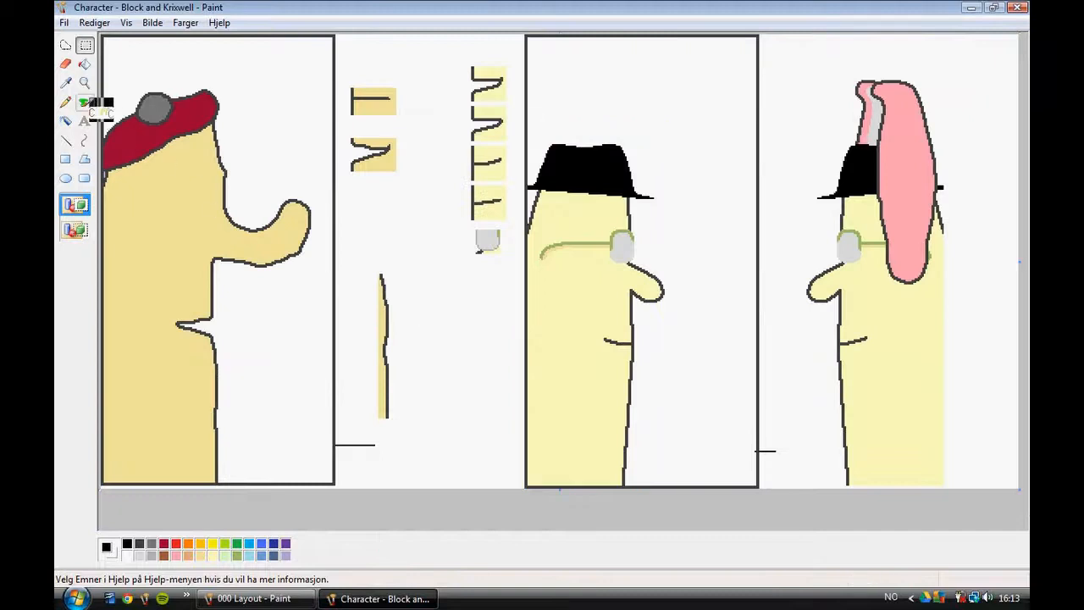
click(85, 82)
click(598, 363)
scroll(614, 365, up, 3)
scroll(614, 366, down, 3)
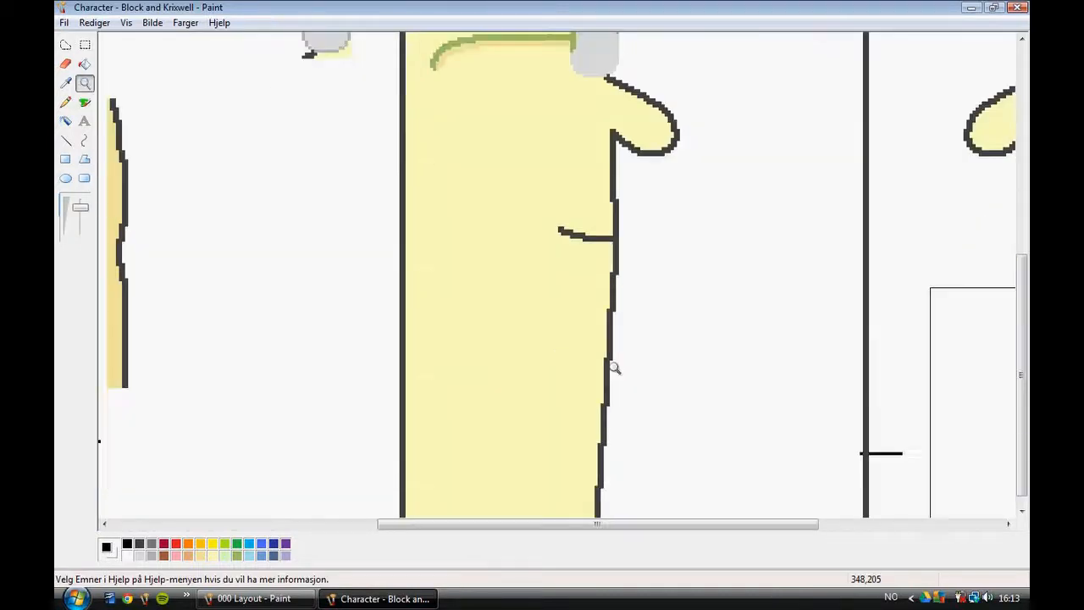
right_click(613, 366)
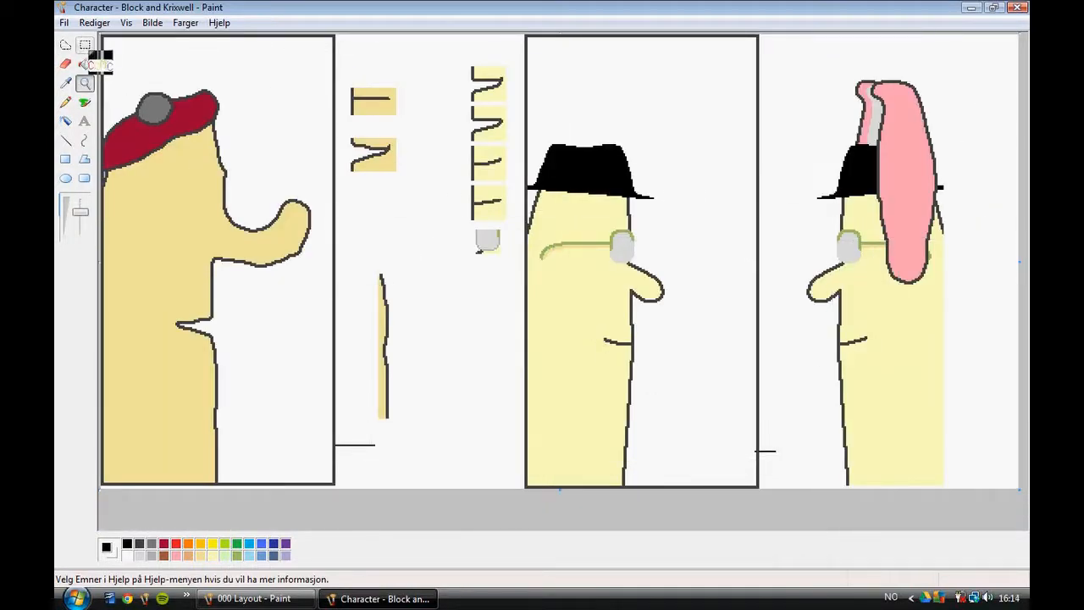
click(84, 44)
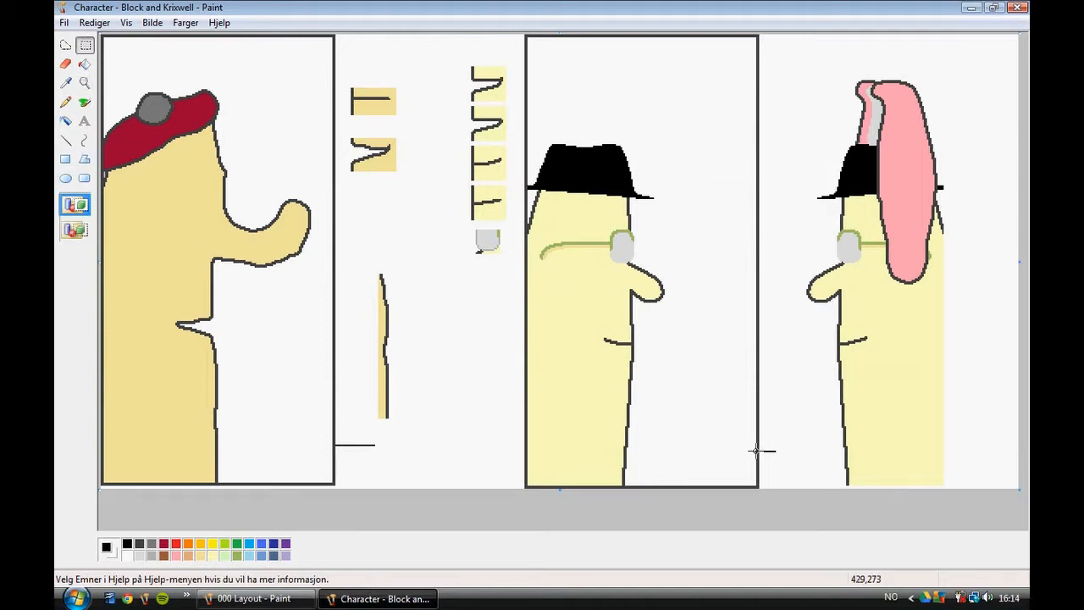
drag(757, 450, 527, 140)
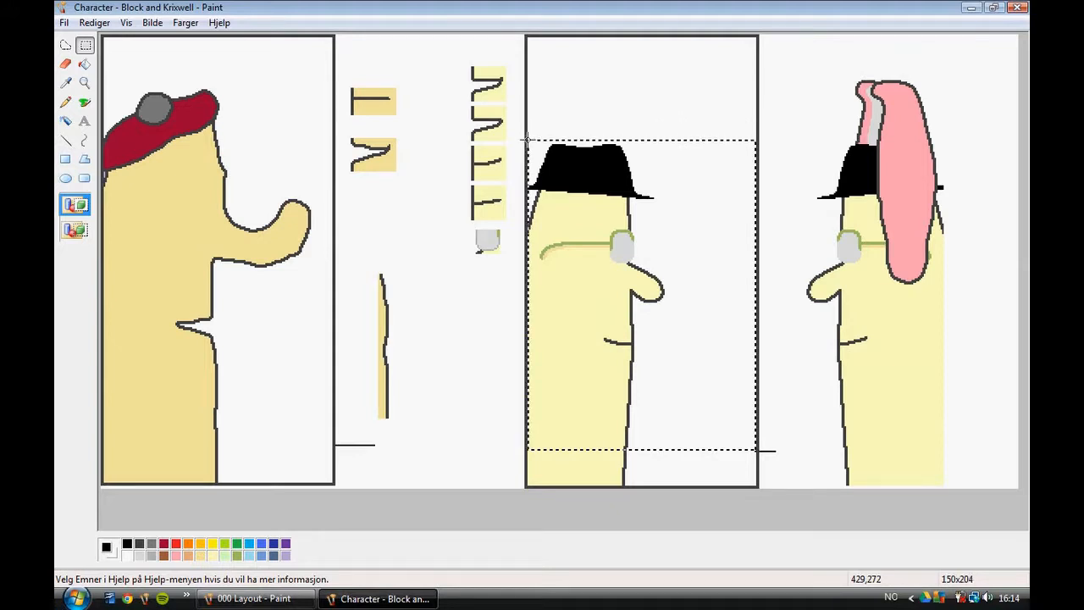
drag(527, 140, 526, 140)
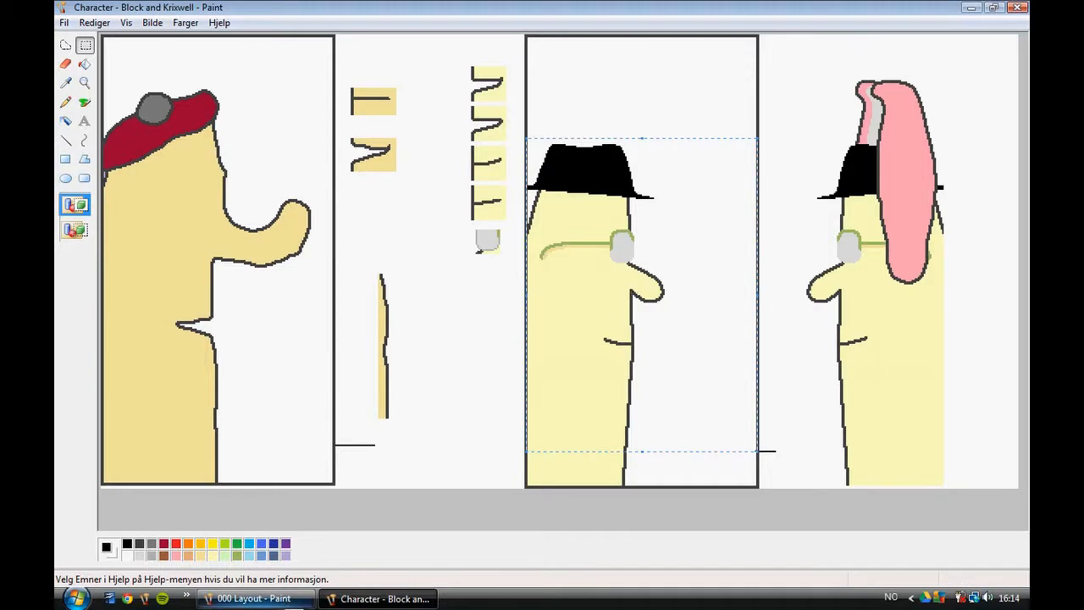
Paste the cropped character into the third panel of the 000 Layout image and flip it horizontally
click(298, 601)
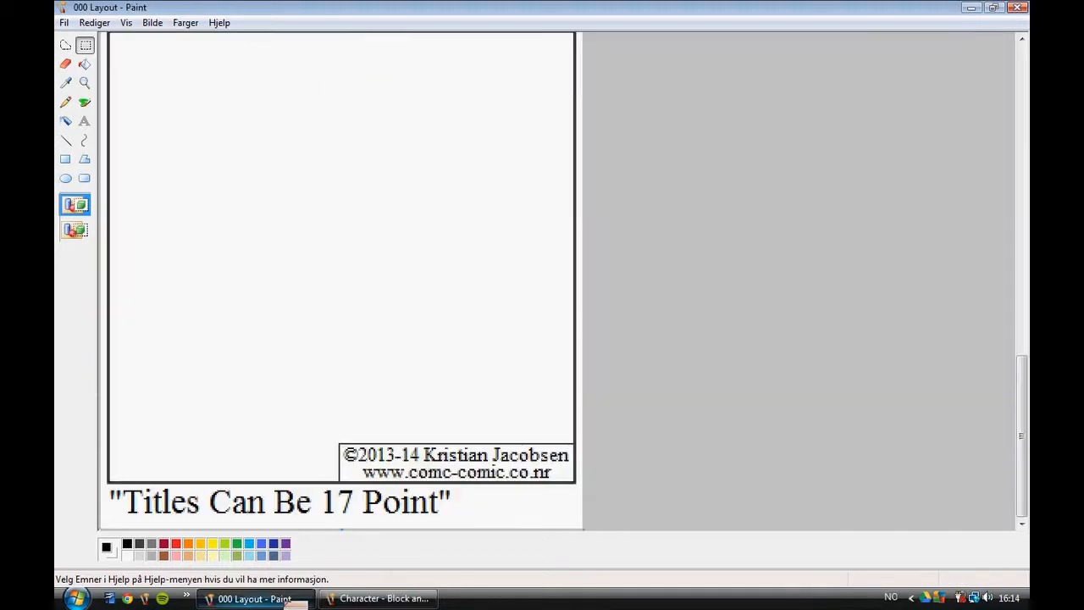
key(ctrl+v)
right_click(224, 243)
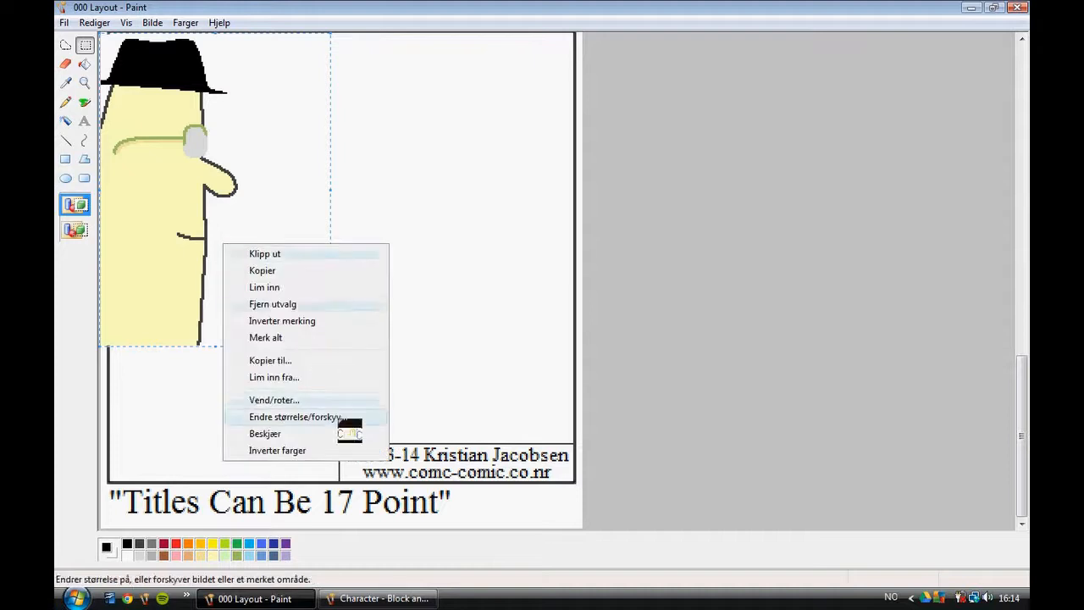
click(329, 395)
click(287, 89)
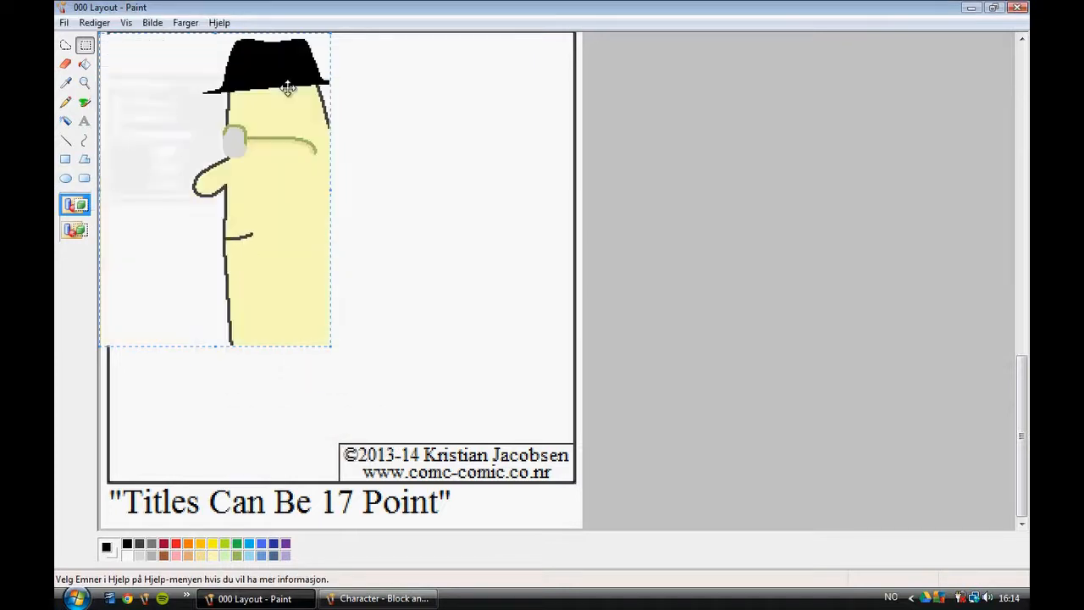
Place the flipped character against the third panel's right border, resting directly on the copyright box
drag(251, 278, 495, 377)
click(248, 305)
scroll(299, 438, up, 4)
scroll(299, 438, down, 4)
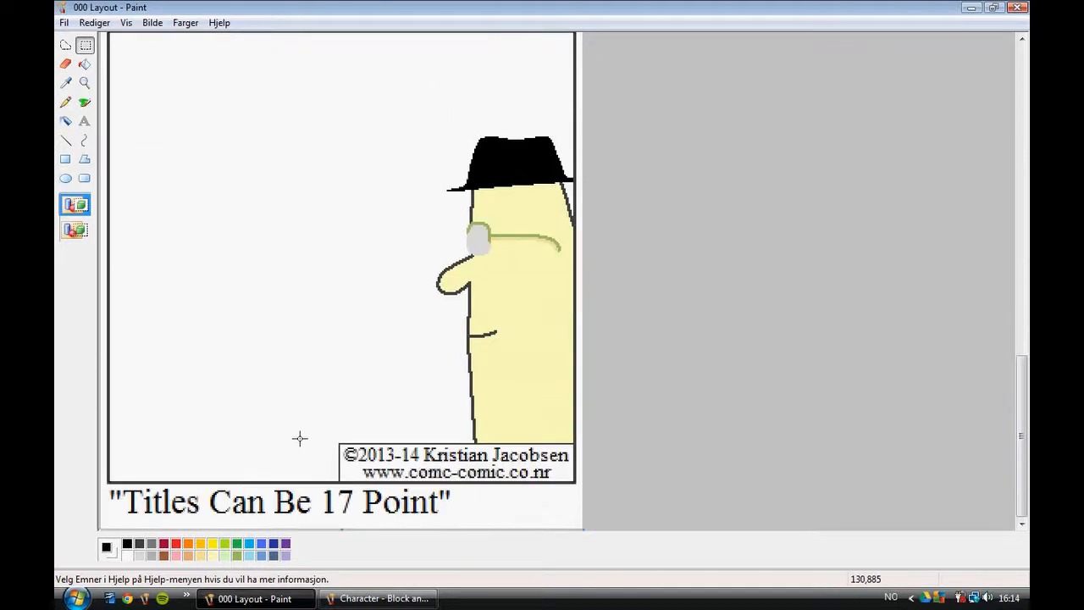
Check the character's placement in all three panels of the strip, including a zoomed-out view of the whole layout
scroll(301, 434, down, 4)
scroll(356, 339, up, 2)
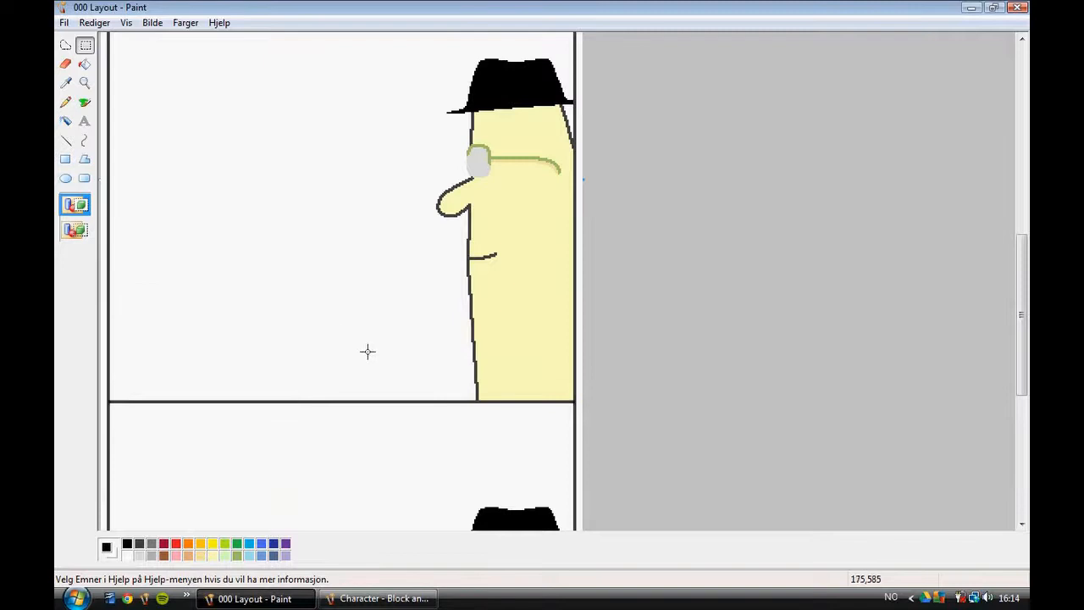
scroll(389, 362, down, 4)
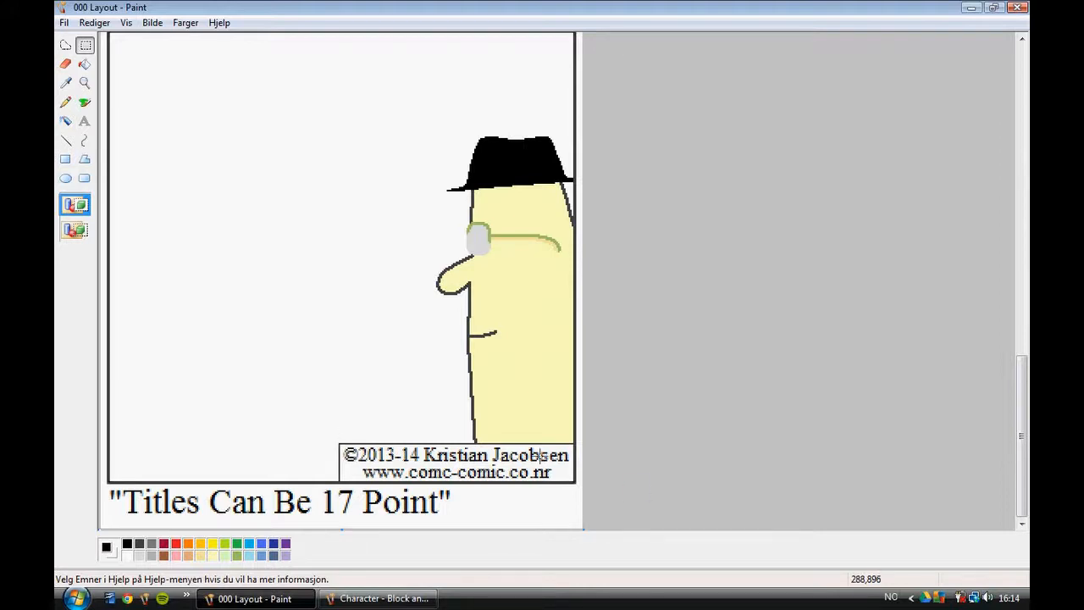
scroll(426, 406, up, 4)
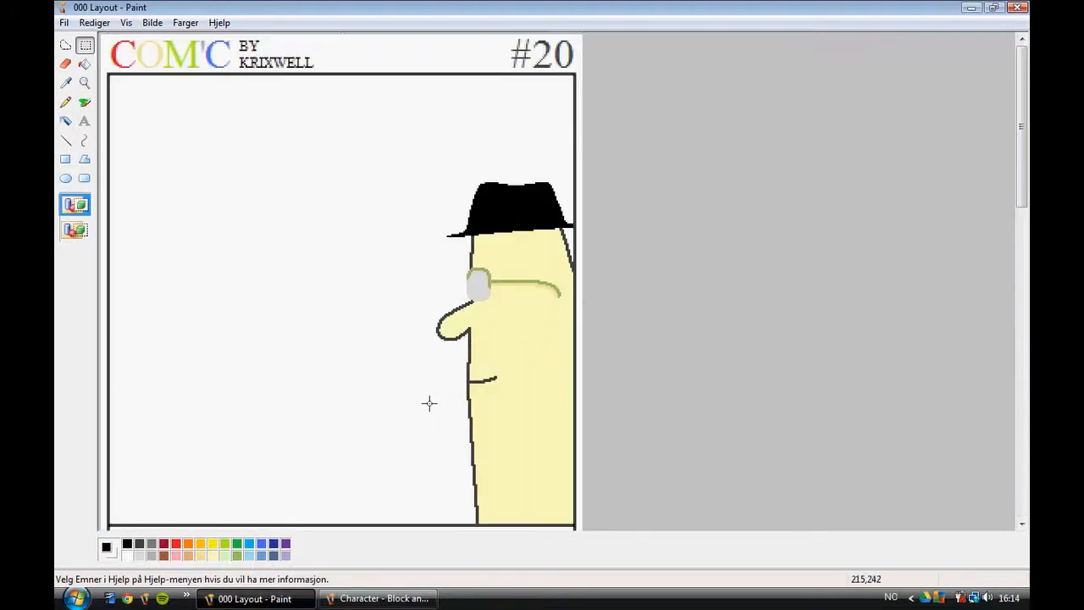
click(84, 82)
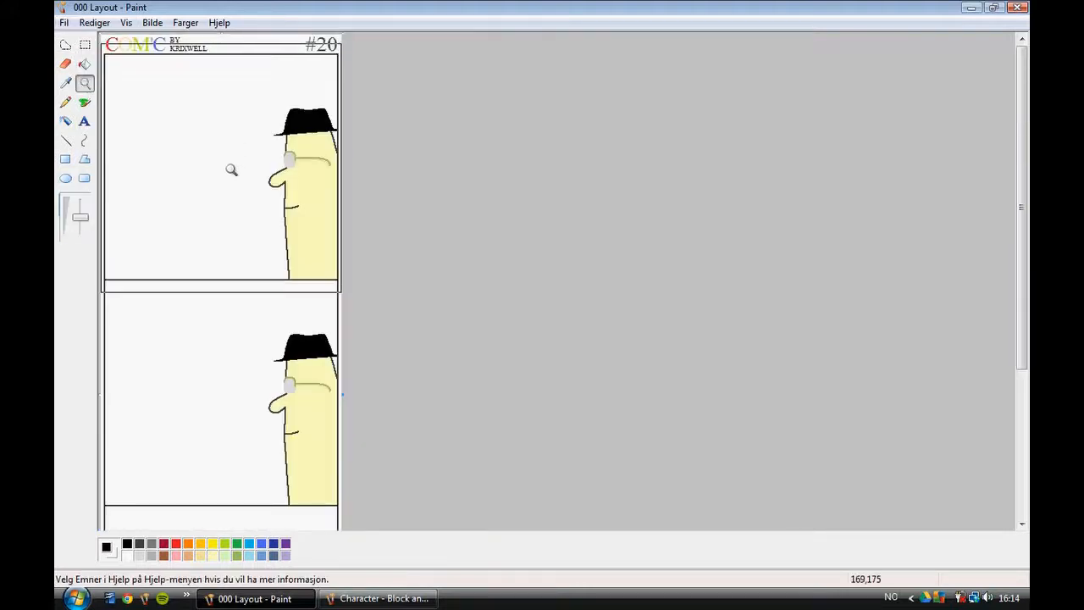
scroll(187, 305, down, 5)
right_click(191, 318)
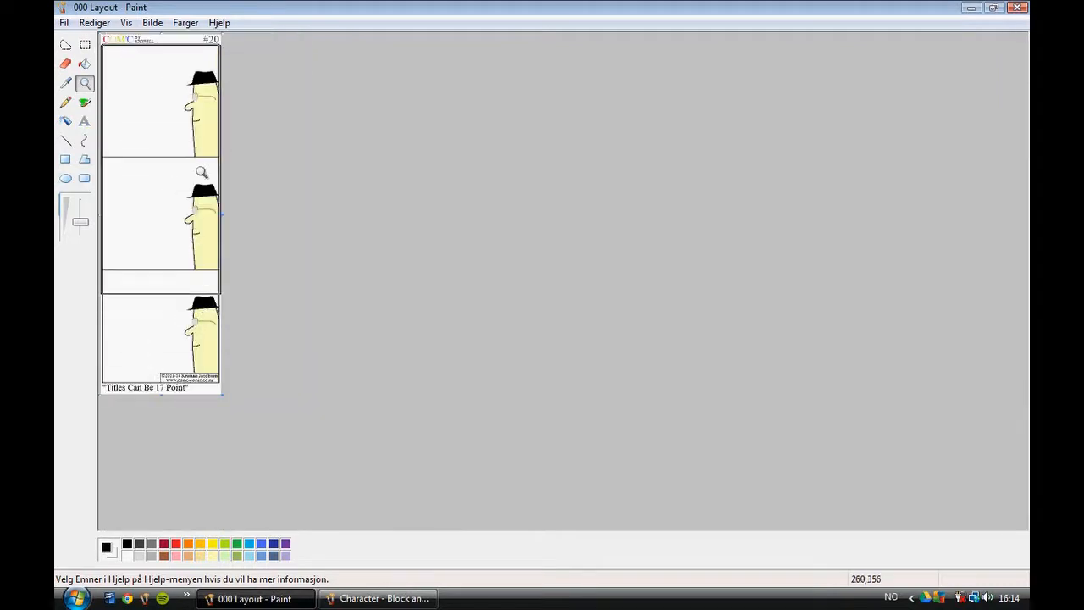
click(213, 103)
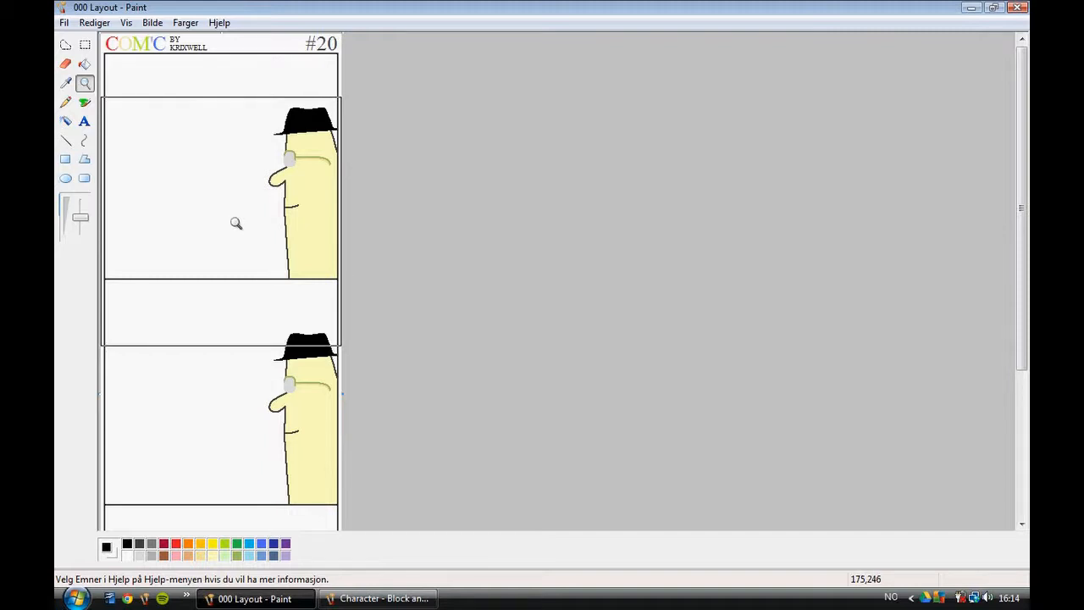
click(234, 96)
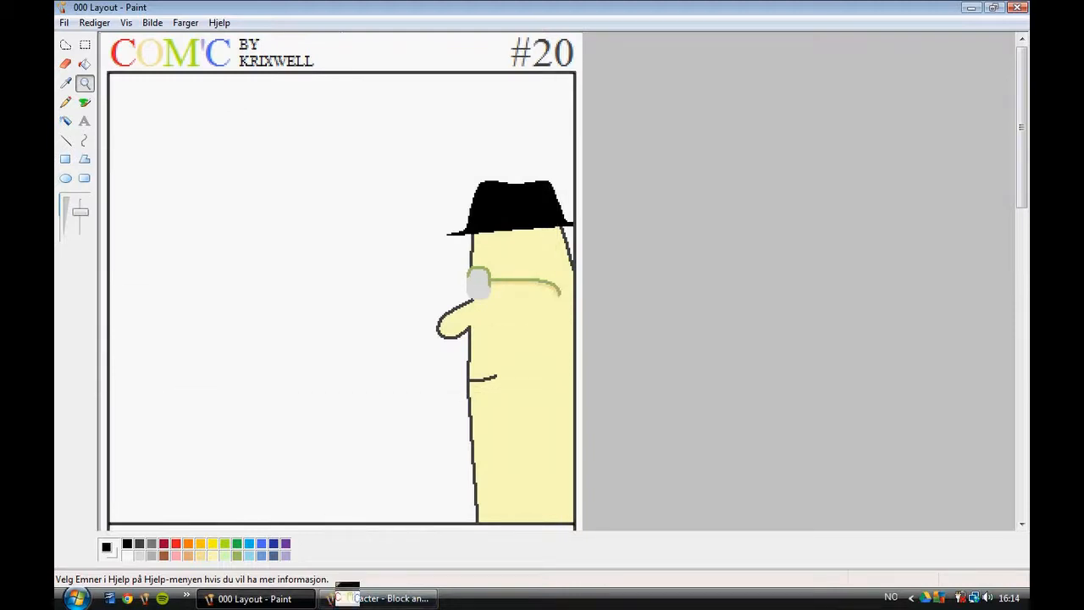
Examine the alternative mouth pieces next to the black-hatted character in the Character image
click(373, 598)
click(493, 297)
click(84, 82)
click(510, 111)
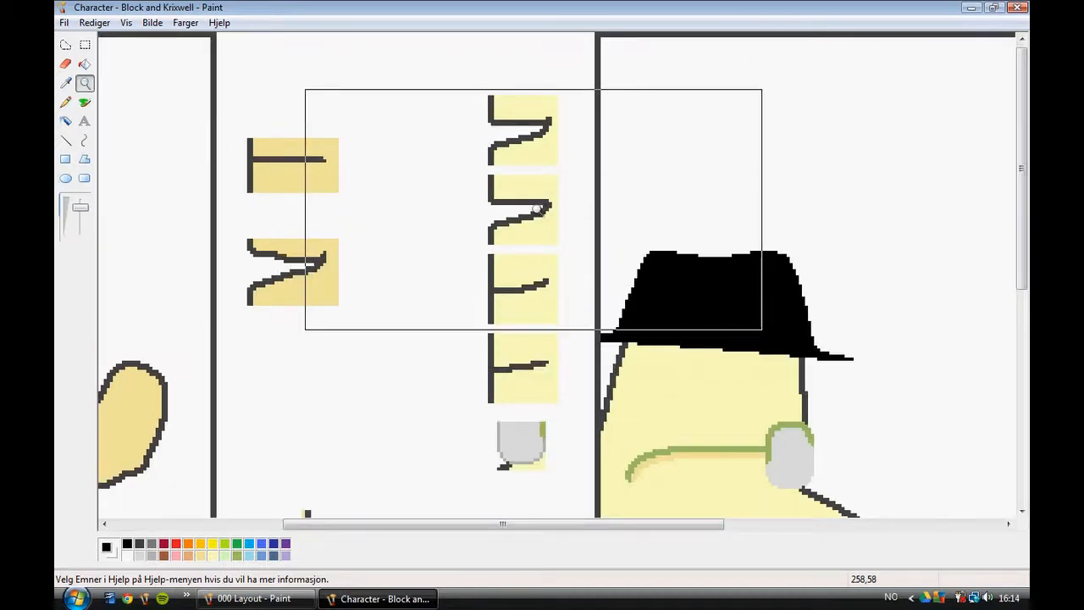
click(536, 208)
scroll(479, 298, down, 5)
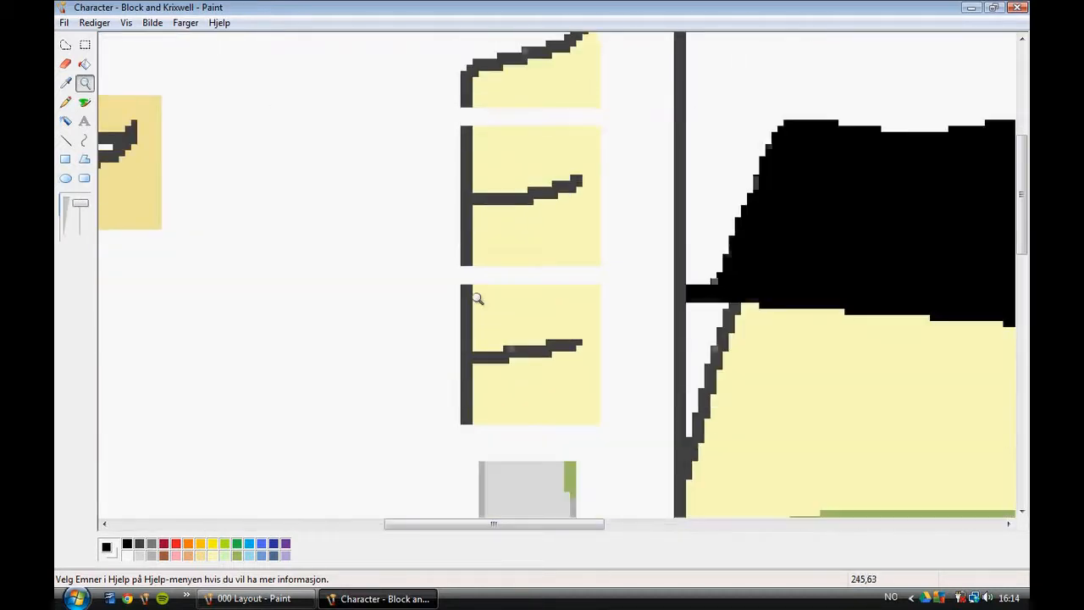
scroll(588, 279, up, 3)
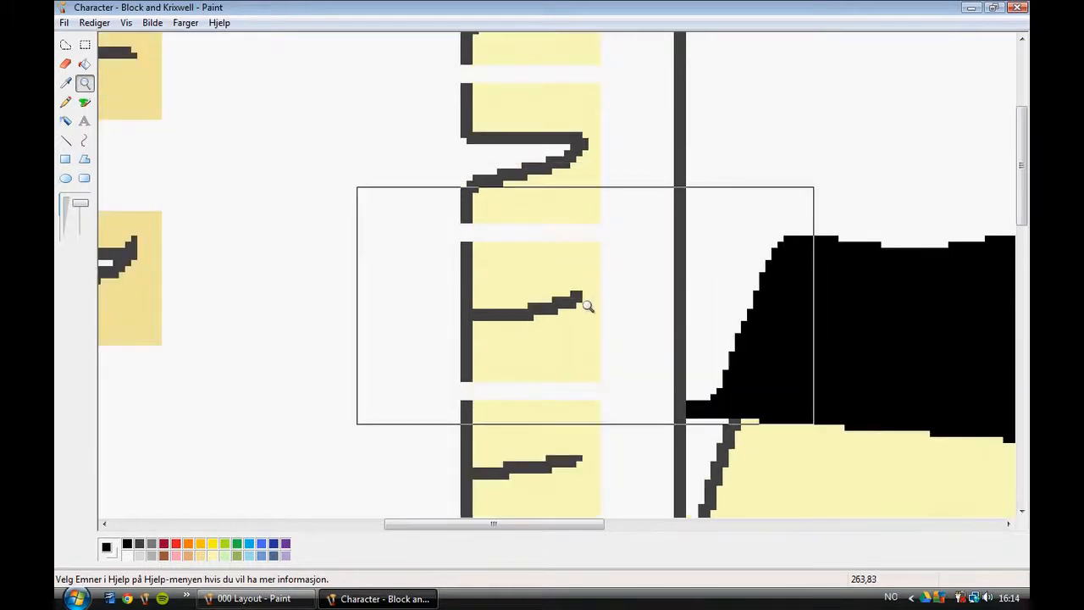
scroll(588, 305, down, 3)
scroll(588, 306, up, 6)
scroll(588, 305, down, 6)
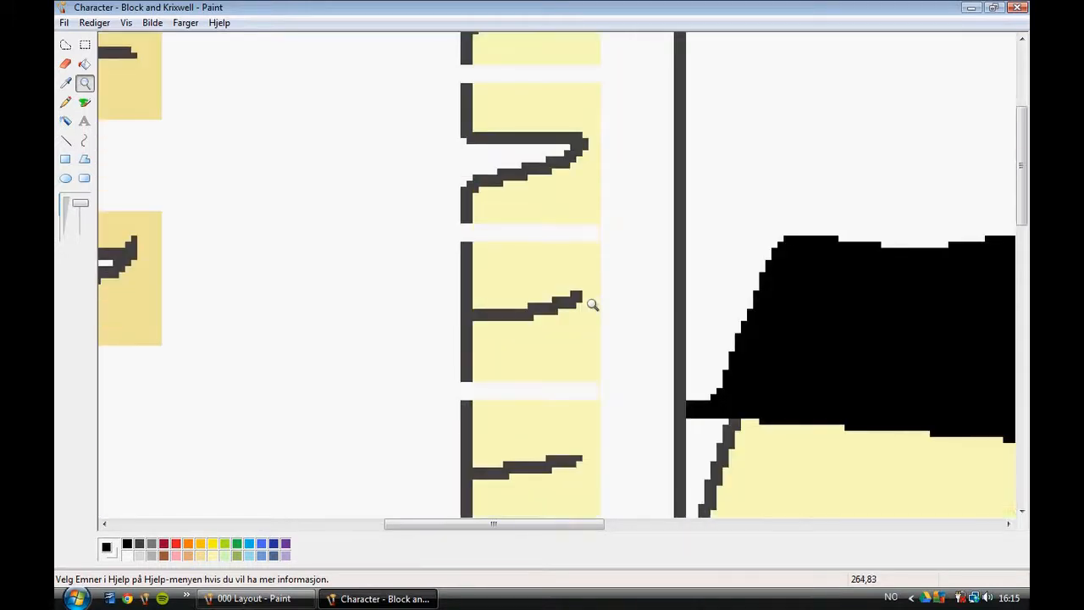
Copy the uppermost pale-yellow open-mouth piece, selecting it exactly along its edges
right_click(588, 305)
scroll(568, 282, up, 5)
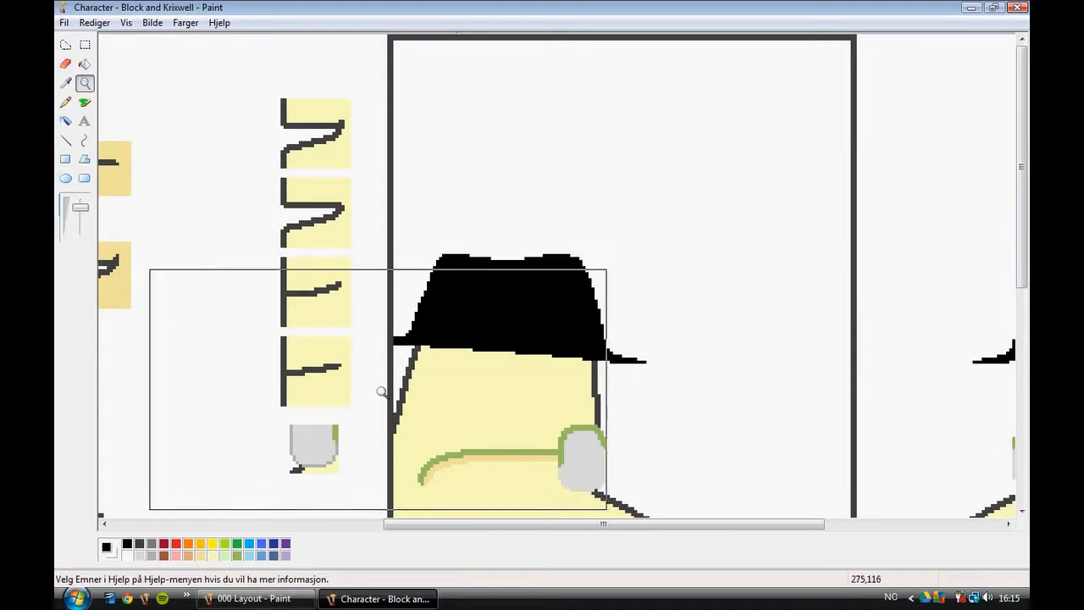
click(365, 163)
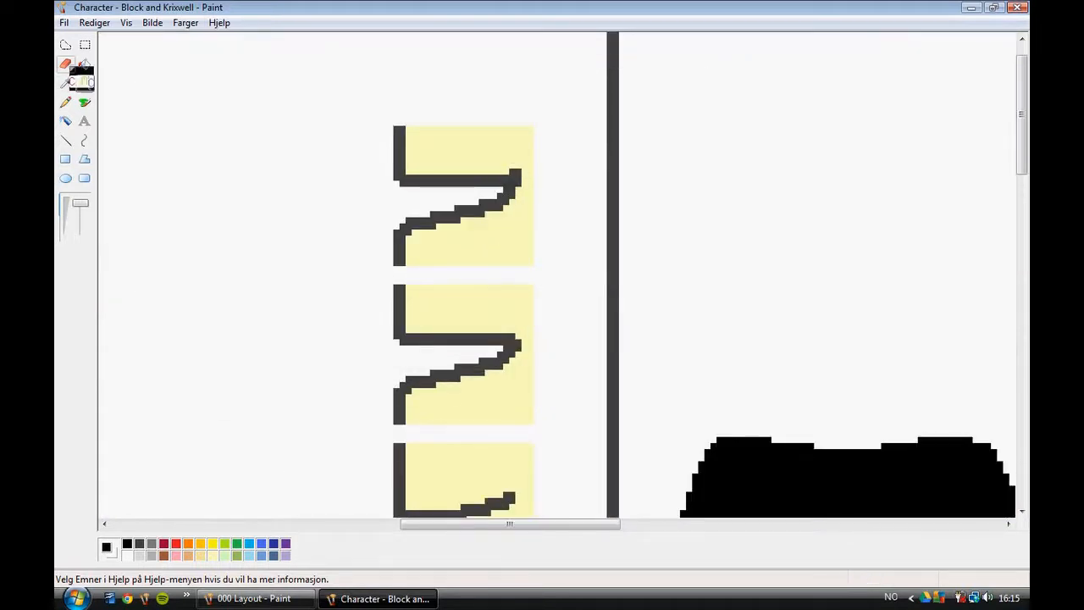
click(85, 45)
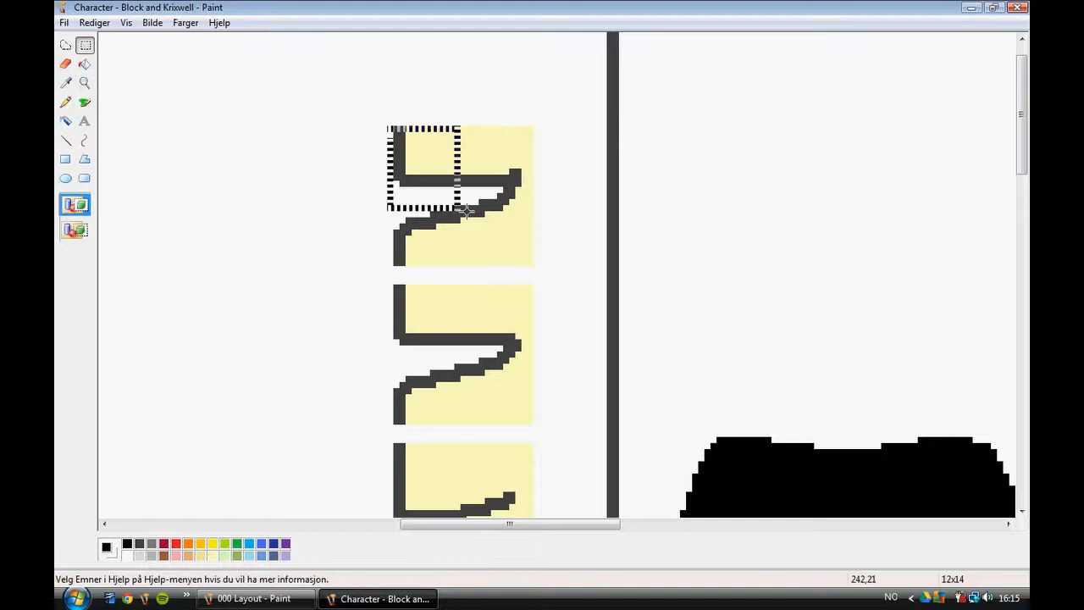
drag(396, 129, 533, 265)
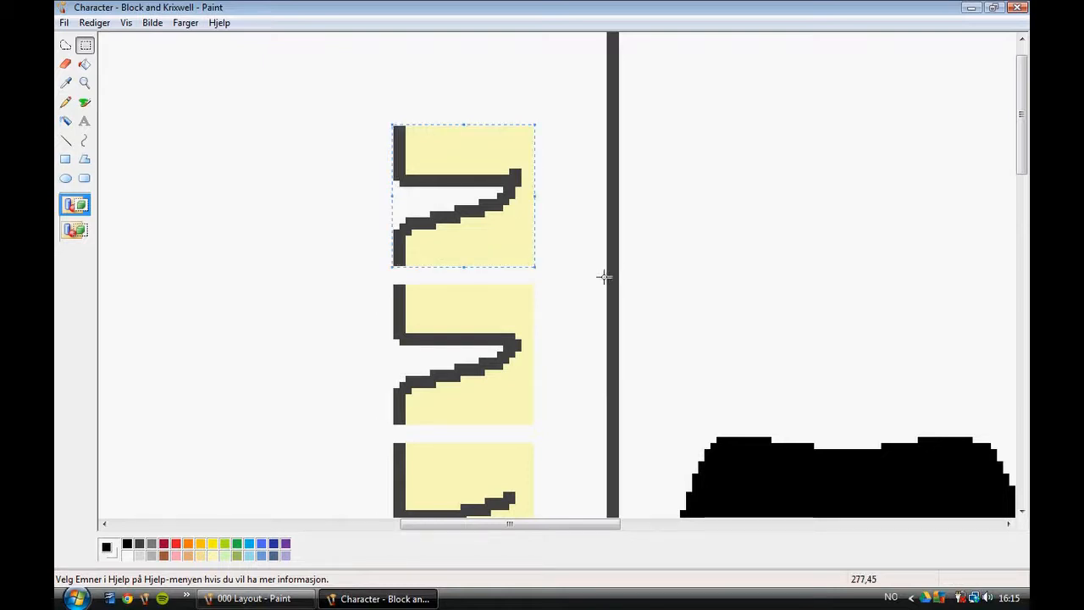
click(84, 82)
right_click(356, 127)
right_click(395, 361)
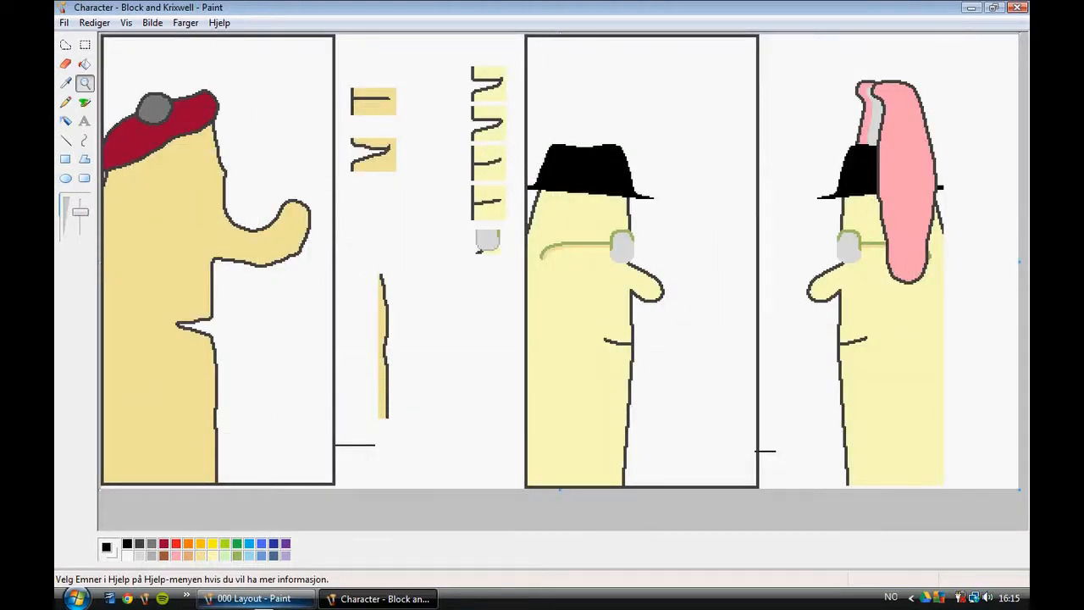
click(252, 599)
click(378, 599)
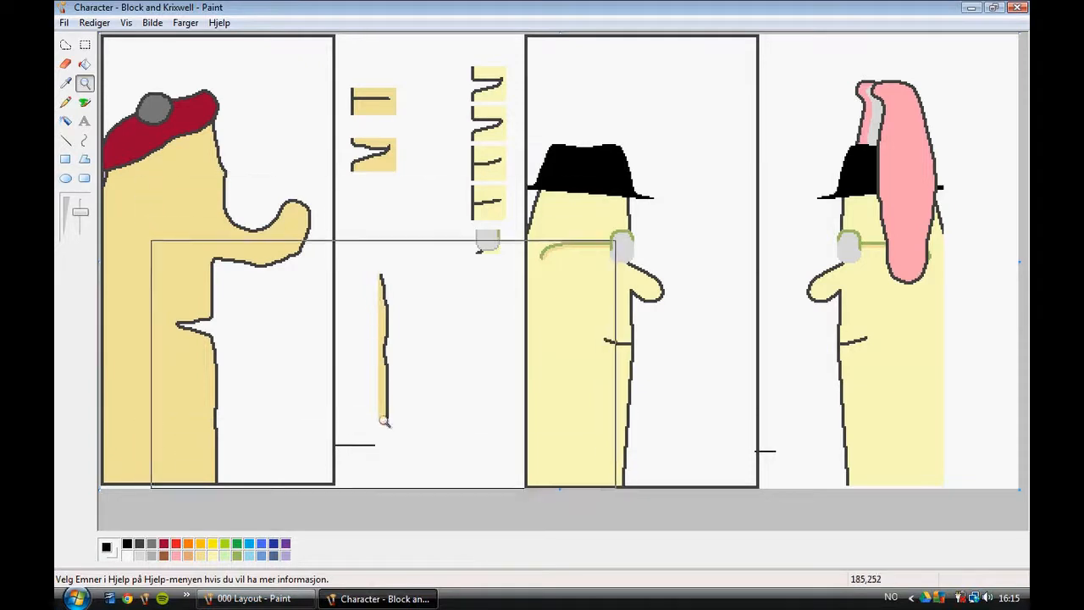
click(85, 44)
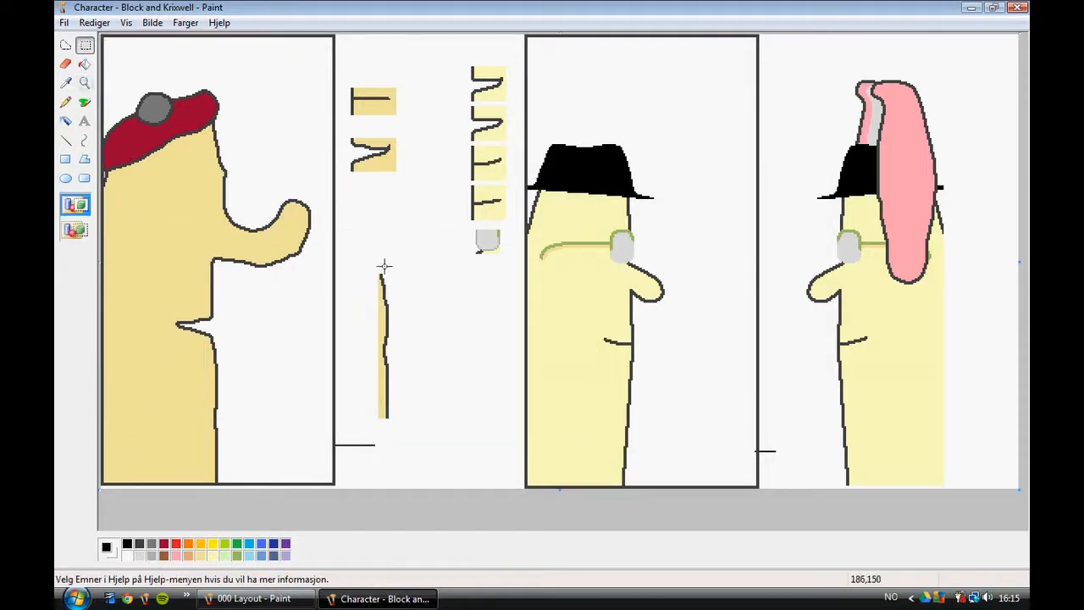
click(255, 598)
click(364, 598)
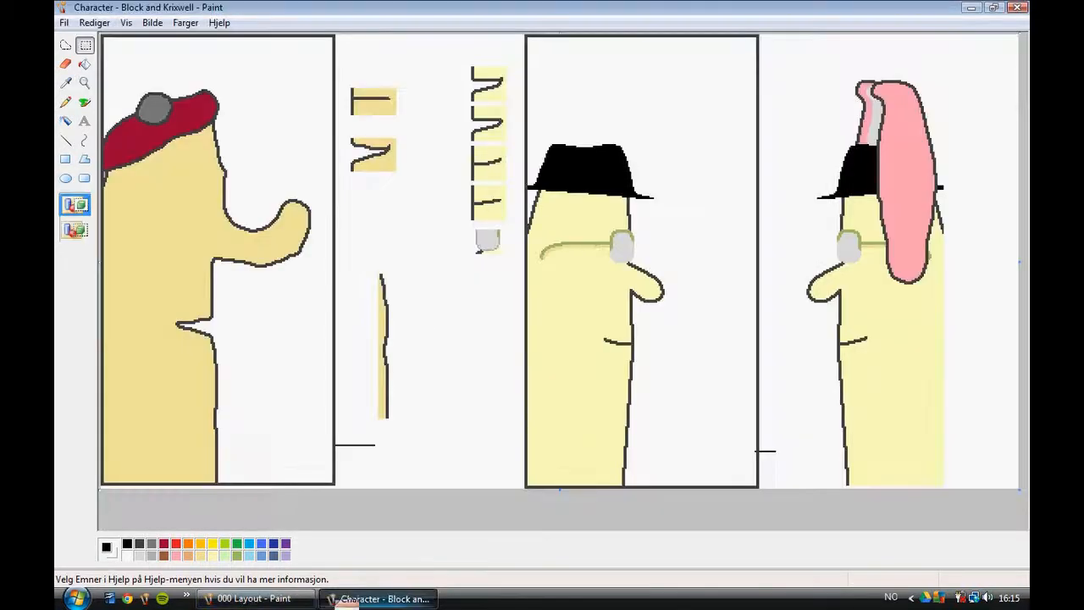
Paste the open mouth into the 000 Layout image over the first-panel character's closed mouth, aligned with the face outline
click(364, 599)
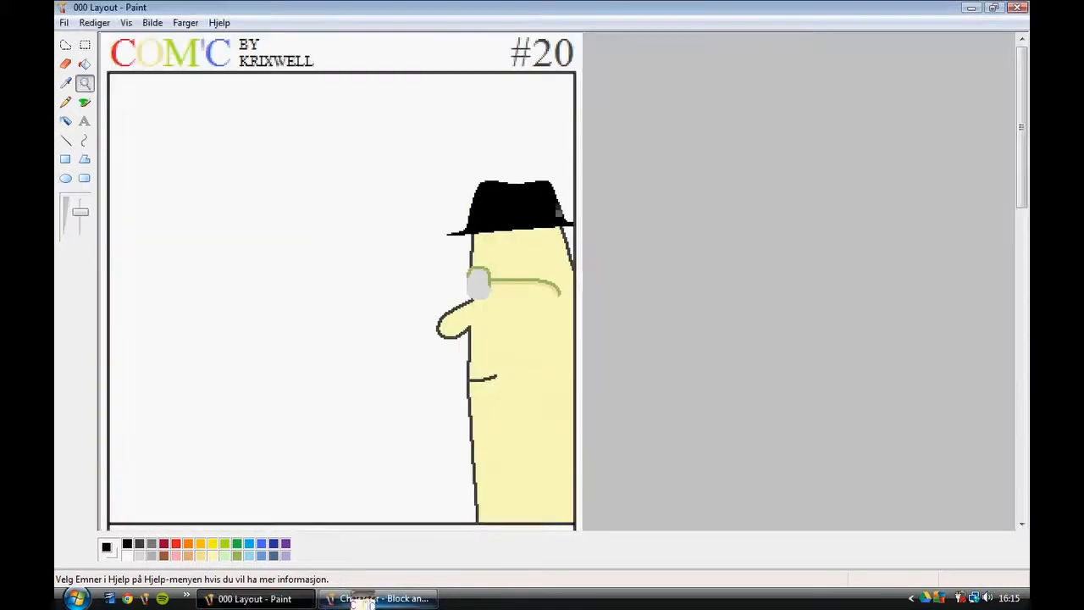
click(388, 362)
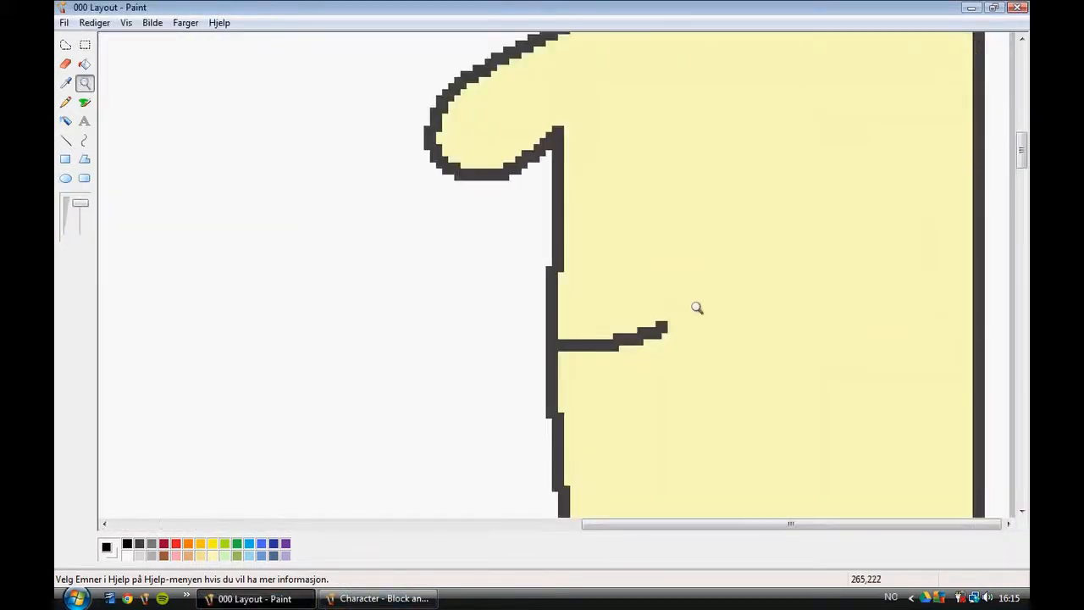
key(ctrl+v)
drag(197, 85, 613, 321)
click(447, 218)
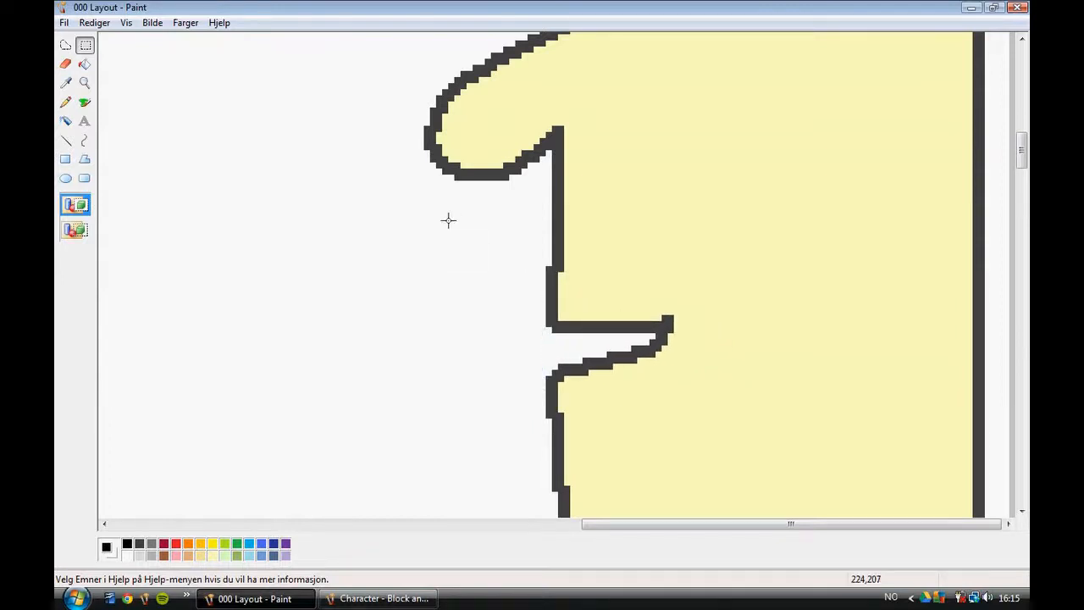
Paste the copied open mouth over the second-panel character's closed mouth, aligned with the face outline
scroll(634, 271, down, 10)
scroll(627, 276, down, 5)
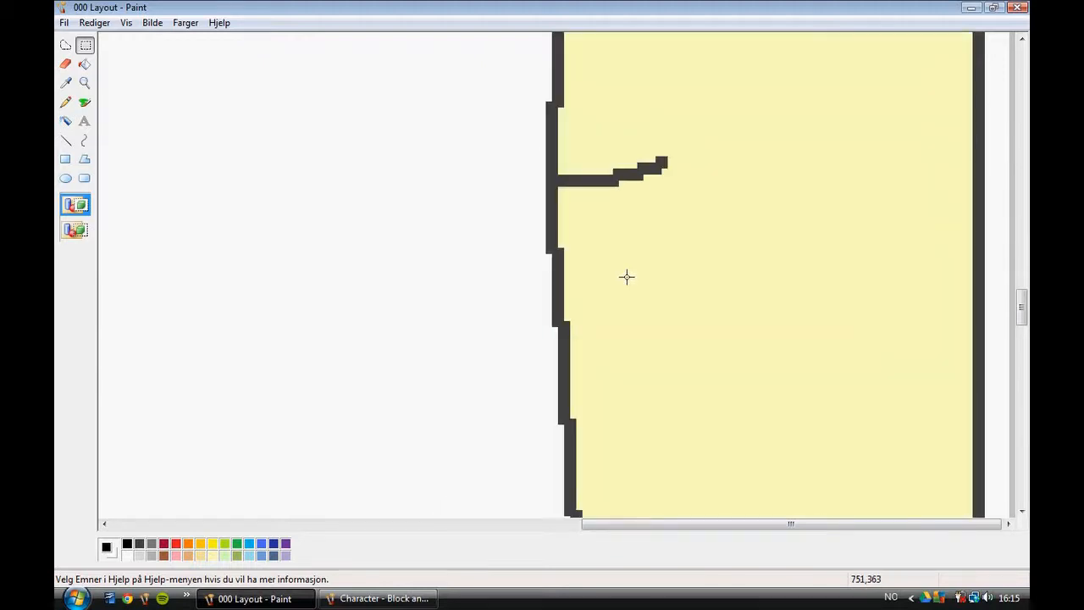
scroll(627, 276, up, 3)
key(ctrl+v)
drag(212, 130, 636, 315)
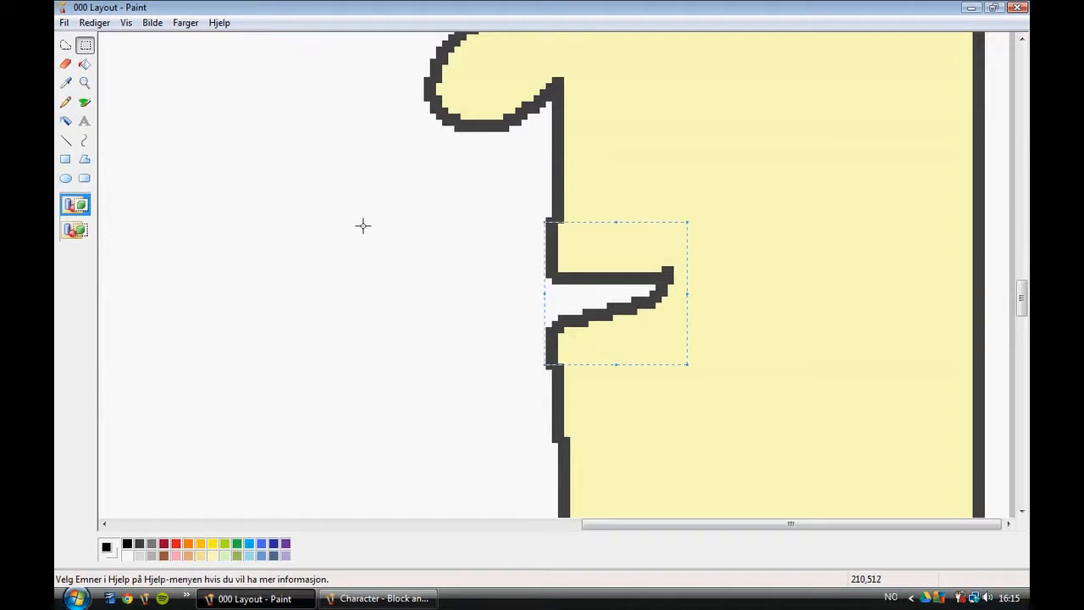
Paste the open mouth over the third-panel character's closed mouth, matching the face outline, and deselect it
scroll(363, 225, down, 15)
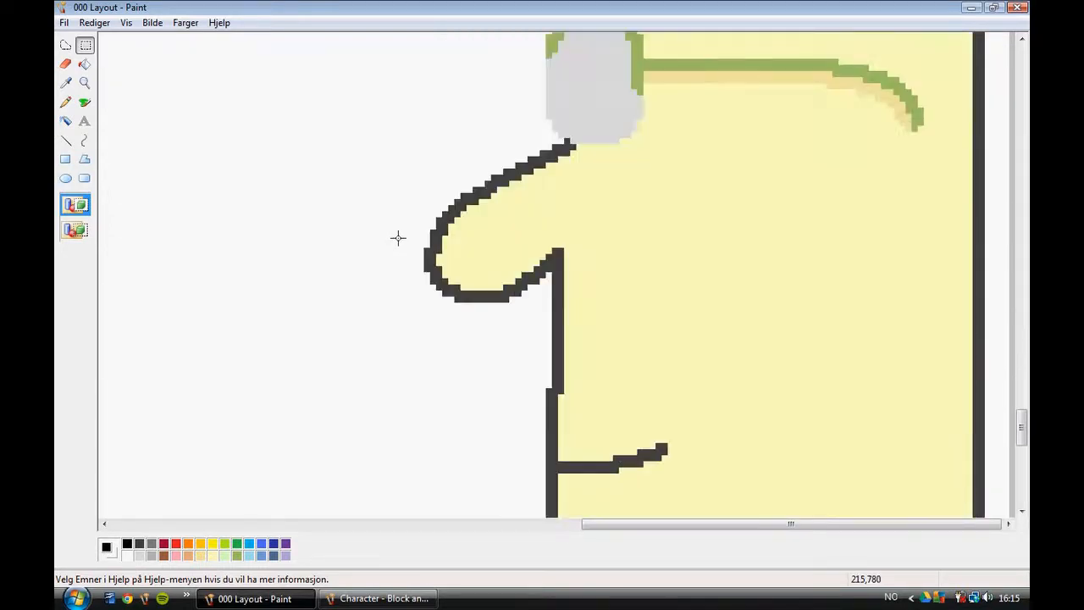
scroll(396, 239, down, 3)
key(ctrl+v)
drag(154, 122, 602, 360)
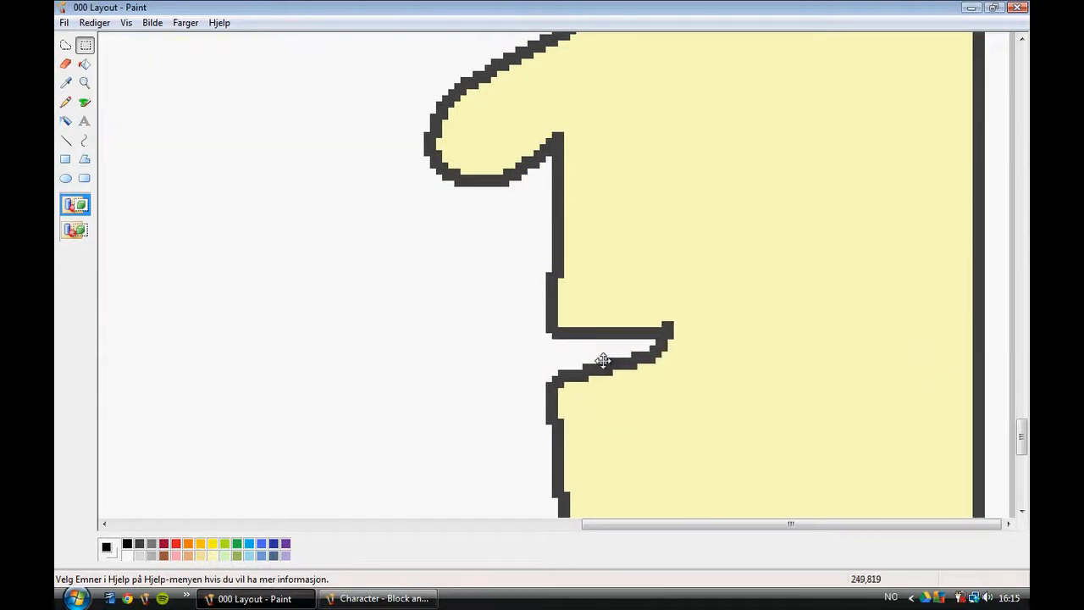
click(458, 282)
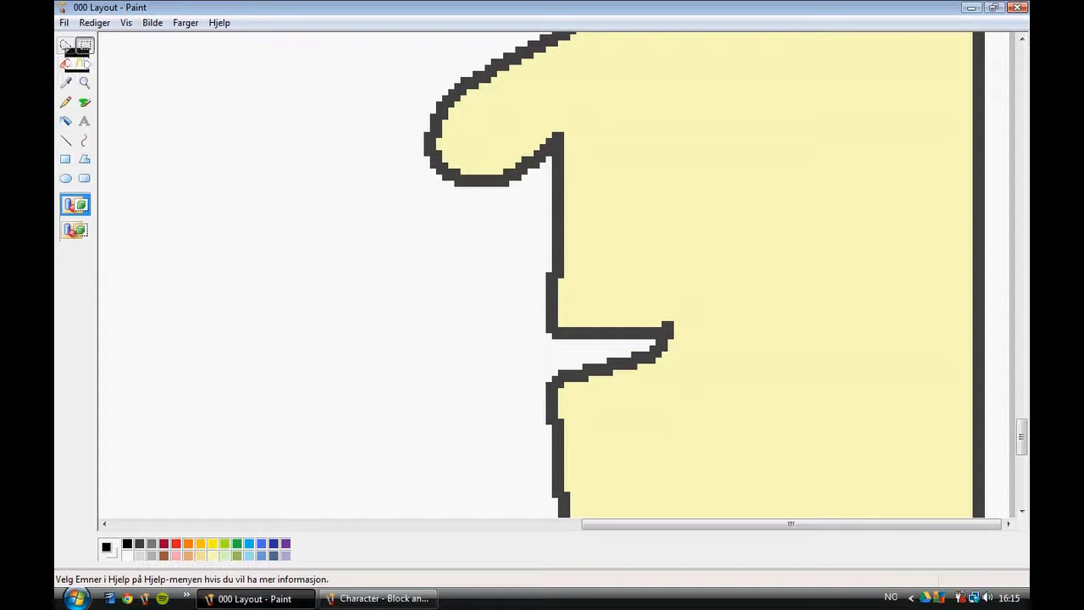
Check the replaced mouths on the characters from the bottom panel up to the first
click(87, 85)
right_click(245, 136)
right_click(246, 135)
right_click(246, 136)
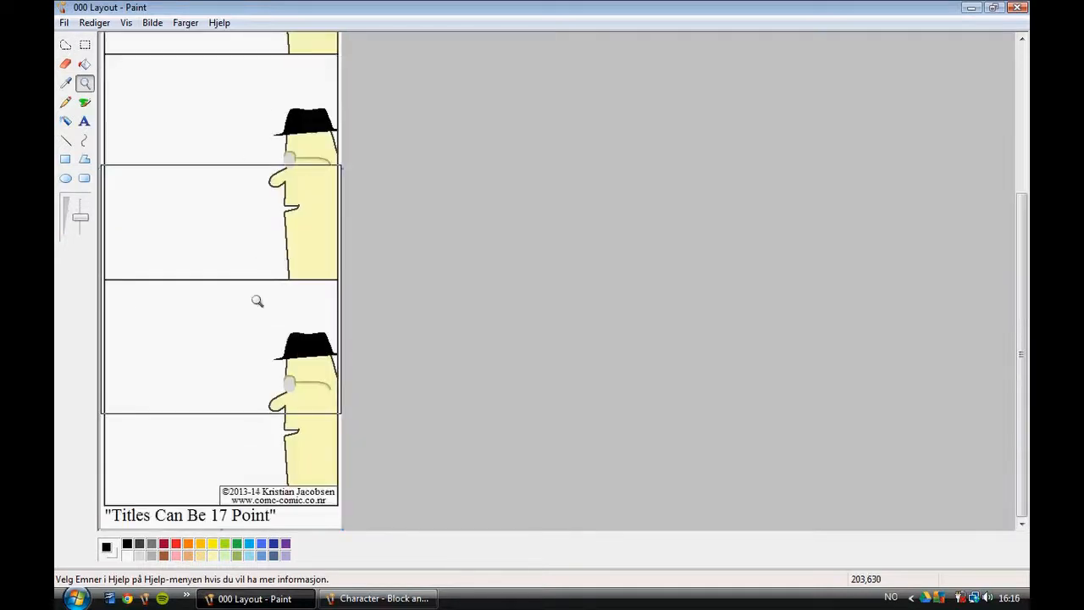
scroll(257, 300, up, 5)
scroll(280, 157, down, 2)
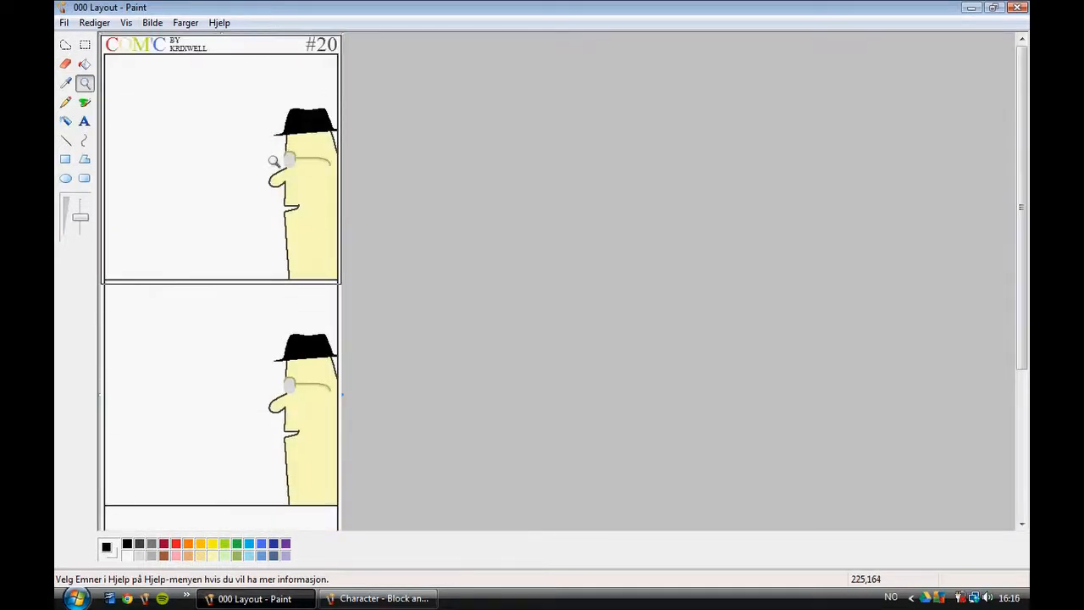
click(280, 165)
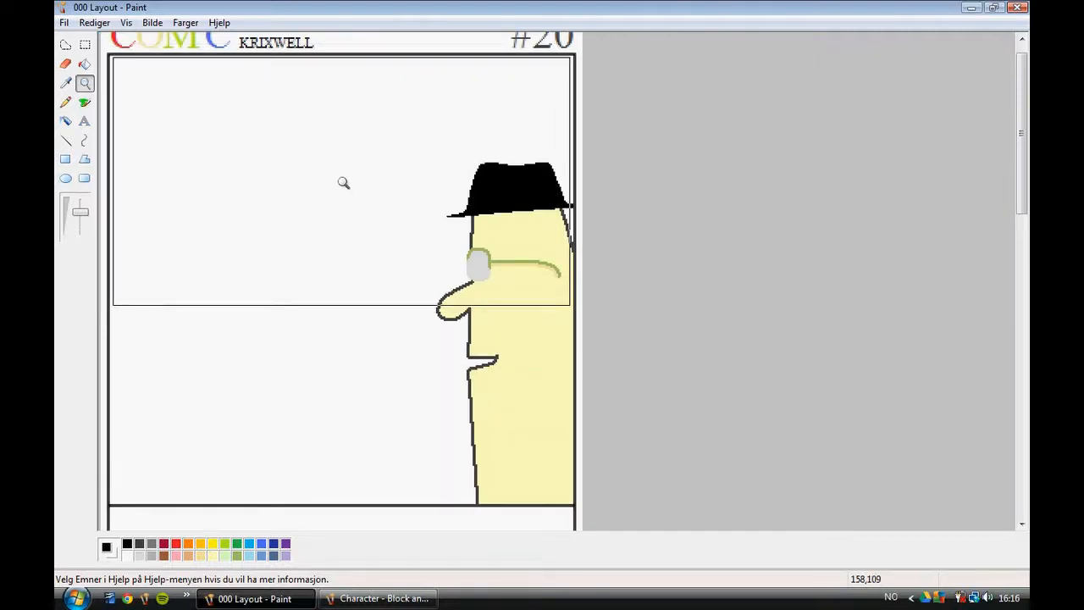
Glance at the Character image and review the whole 000 Layout strip, from its header to its title line
click(382, 598)
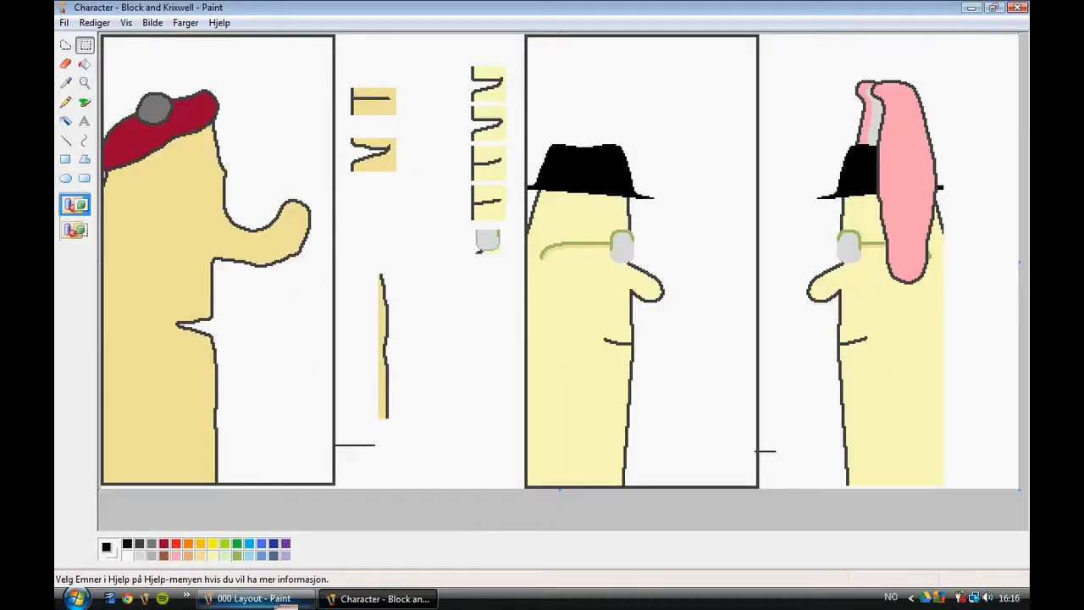
click(285, 601)
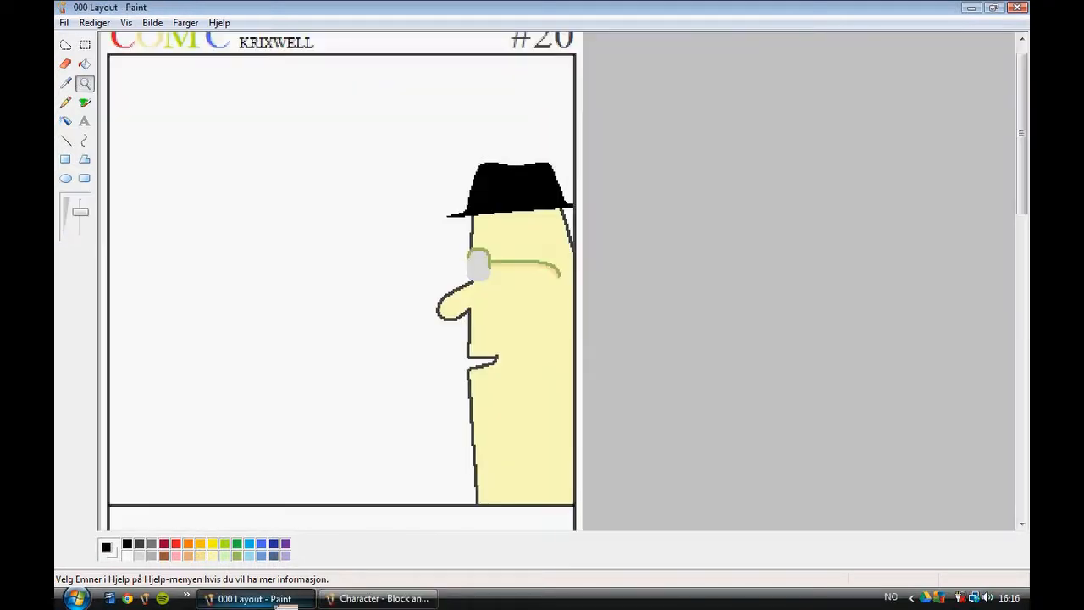
right_click(344, 183)
right_click(262, 173)
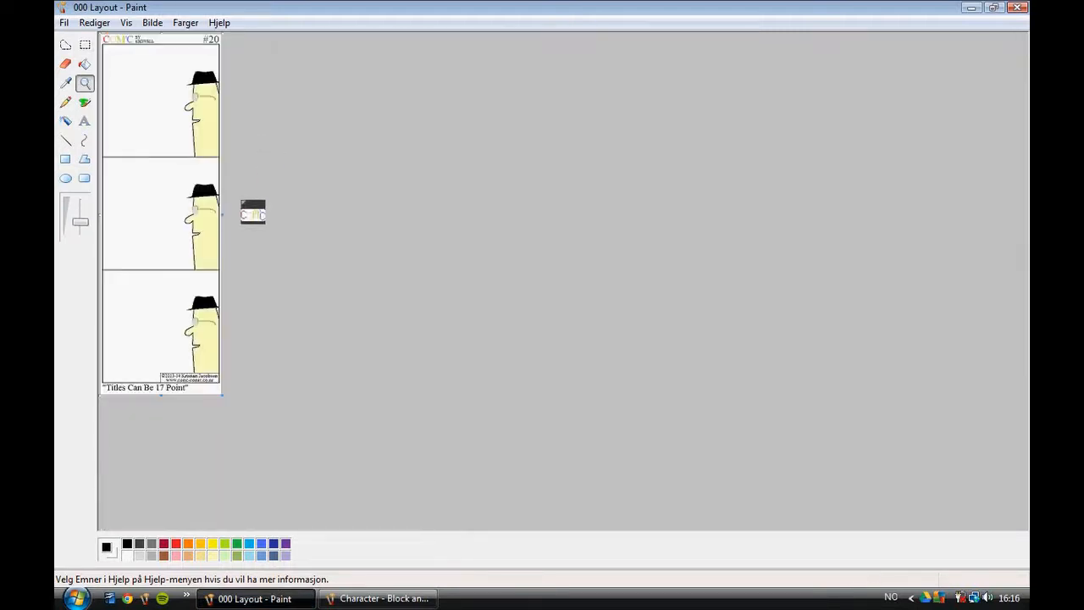
click(192, 322)
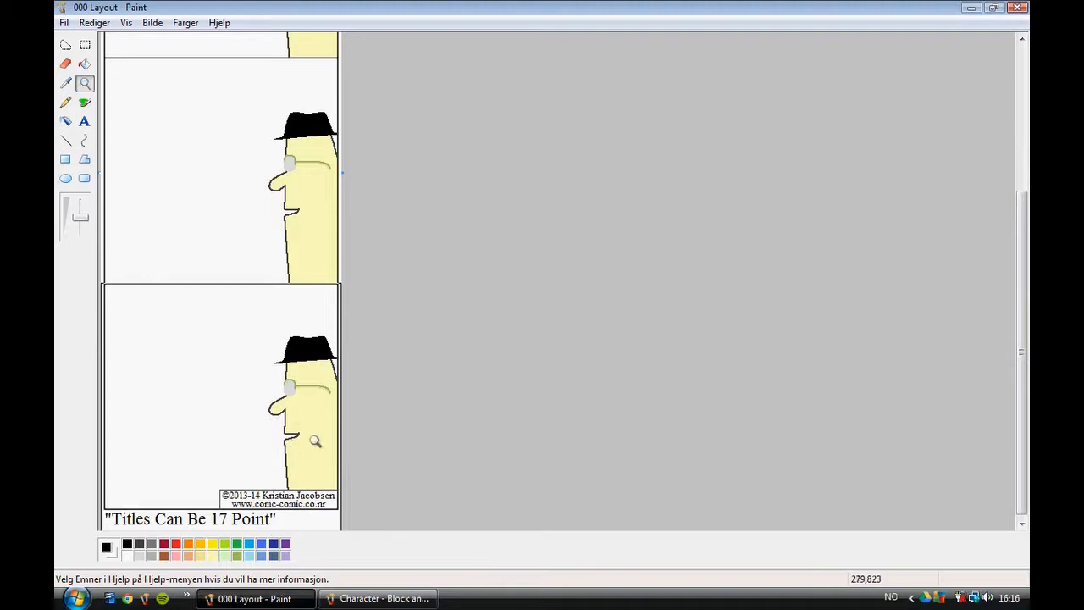
scroll(288, 339, up, 10)
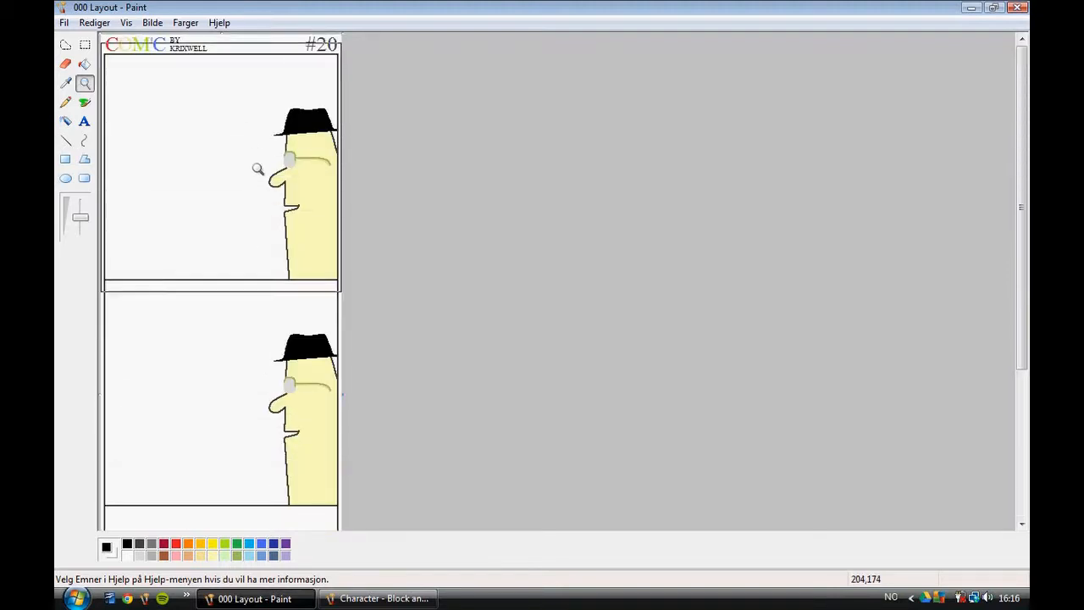
click(266, 164)
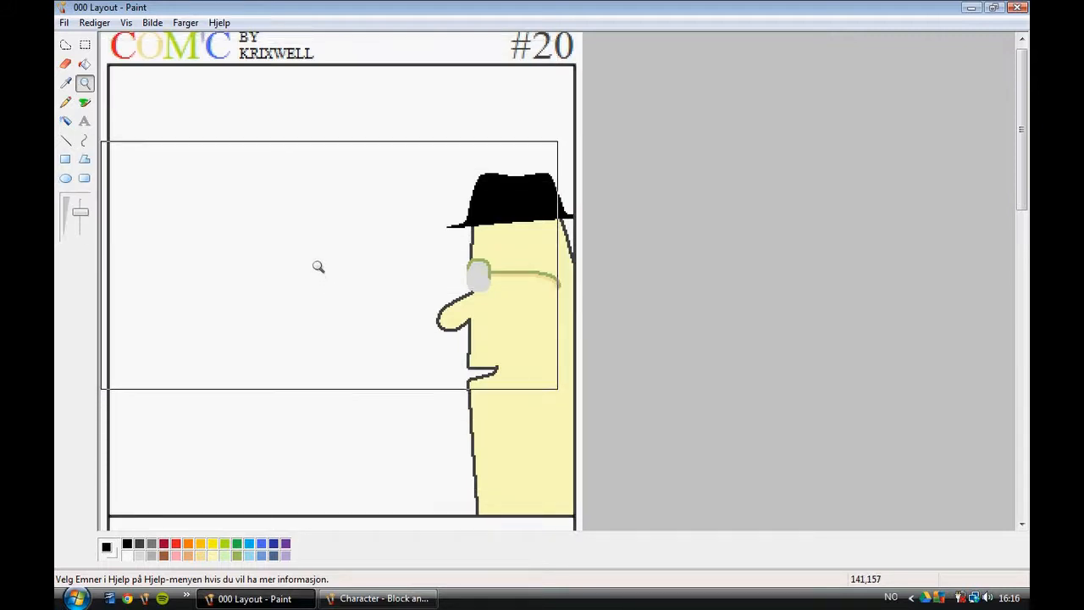
right_click(281, 185)
scroll(264, 218, down, 5)
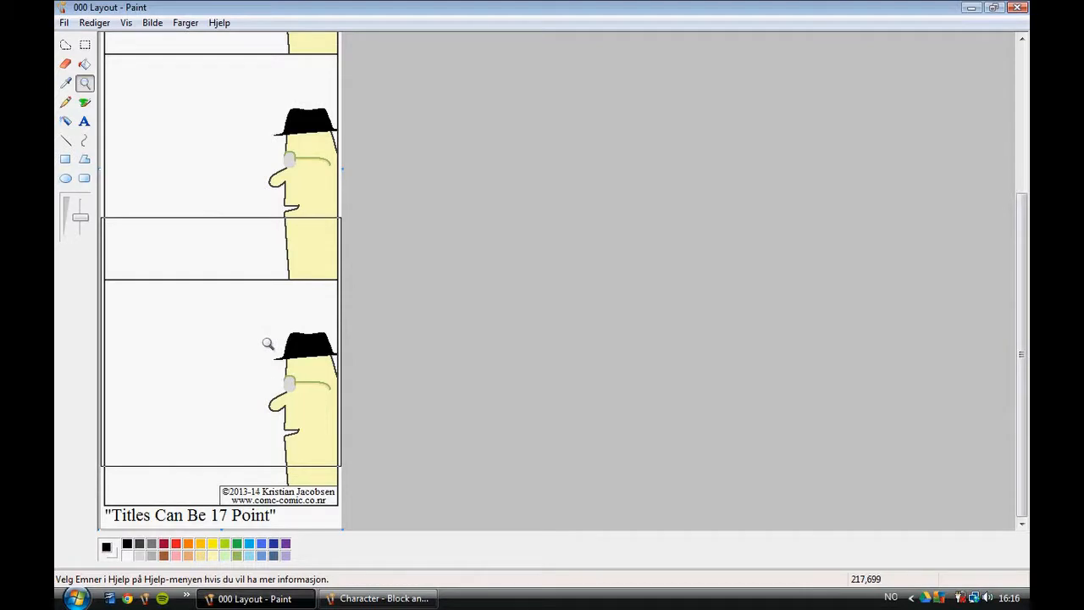
scroll(267, 343, up, 10)
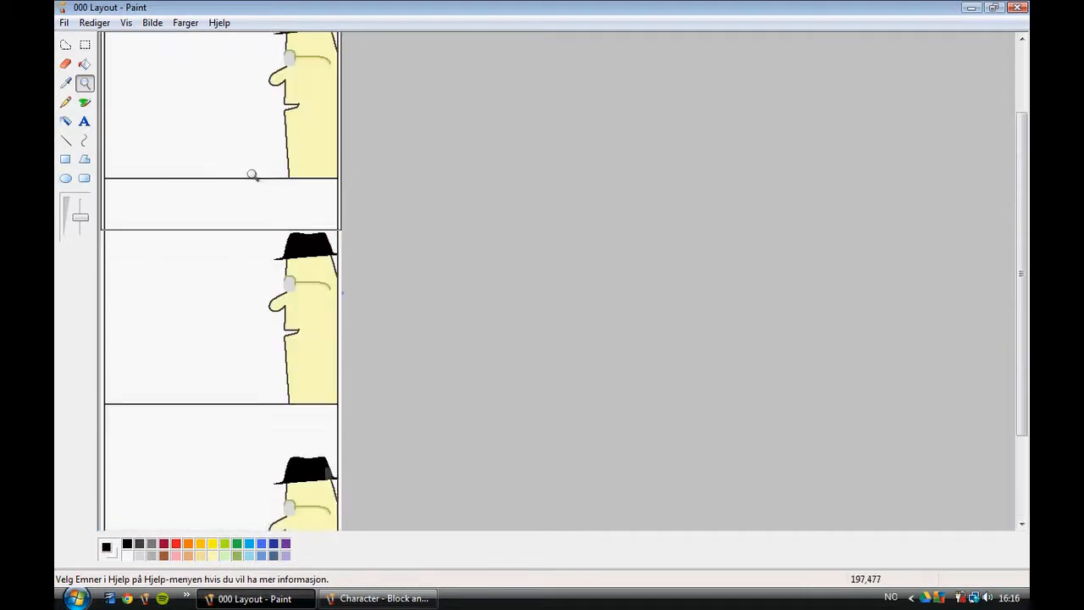
click(258, 138)
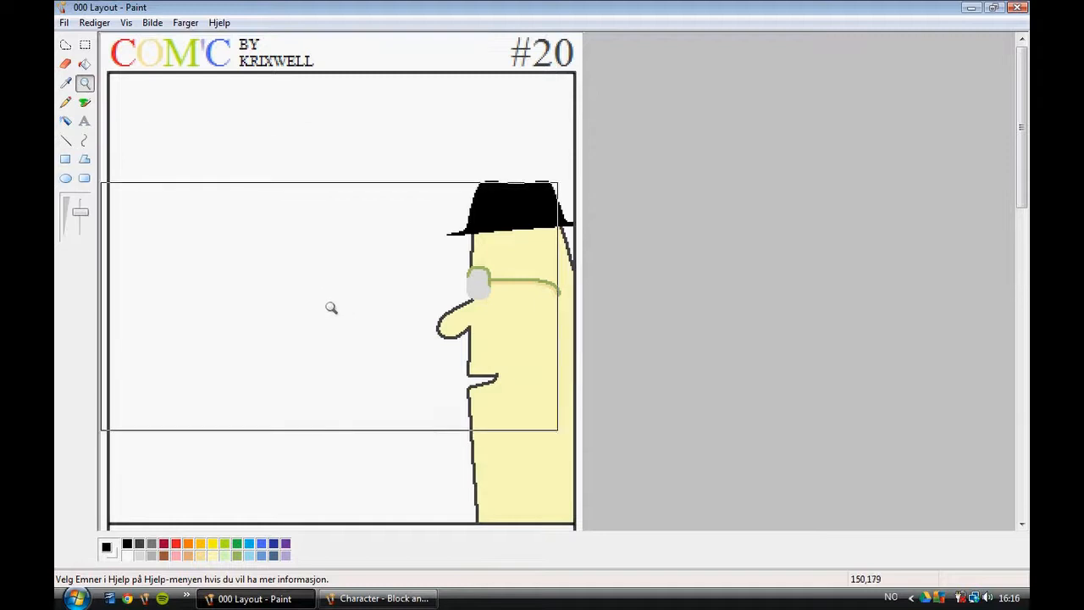
click(284, 176)
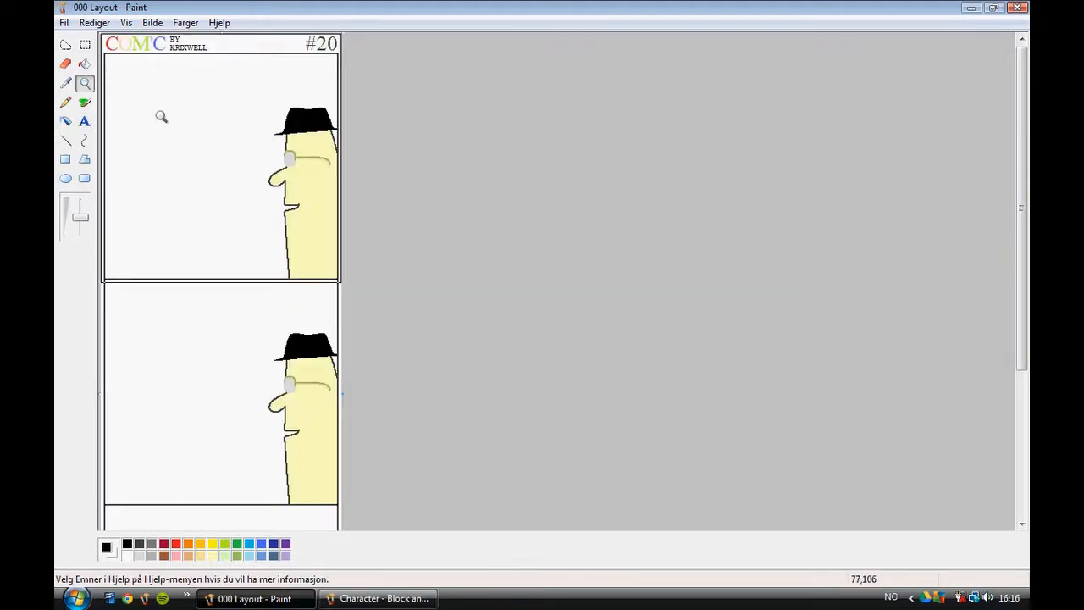
Create a Times New Roman text box in size 10 in the first panel, enlarged to fill the space before the character
click(84, 123)
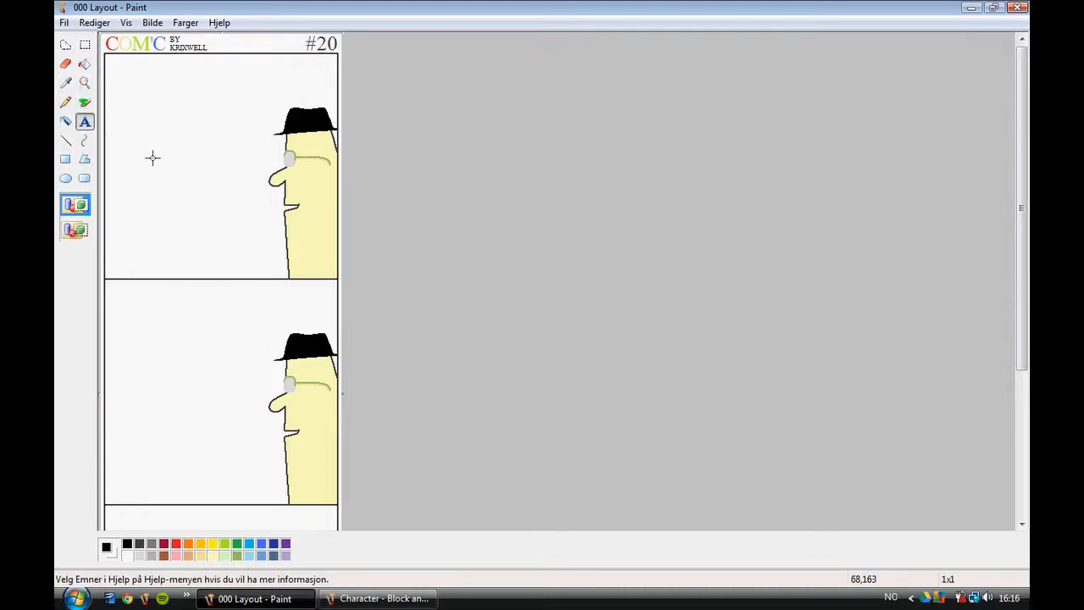
drag(152, 158, 195, 183)
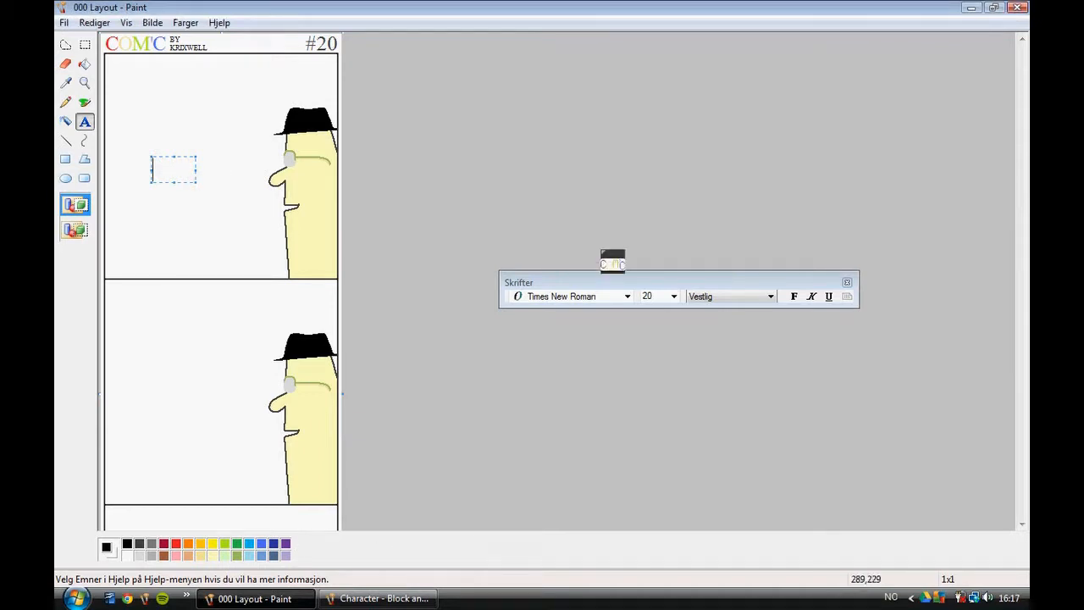
click(659, 295)
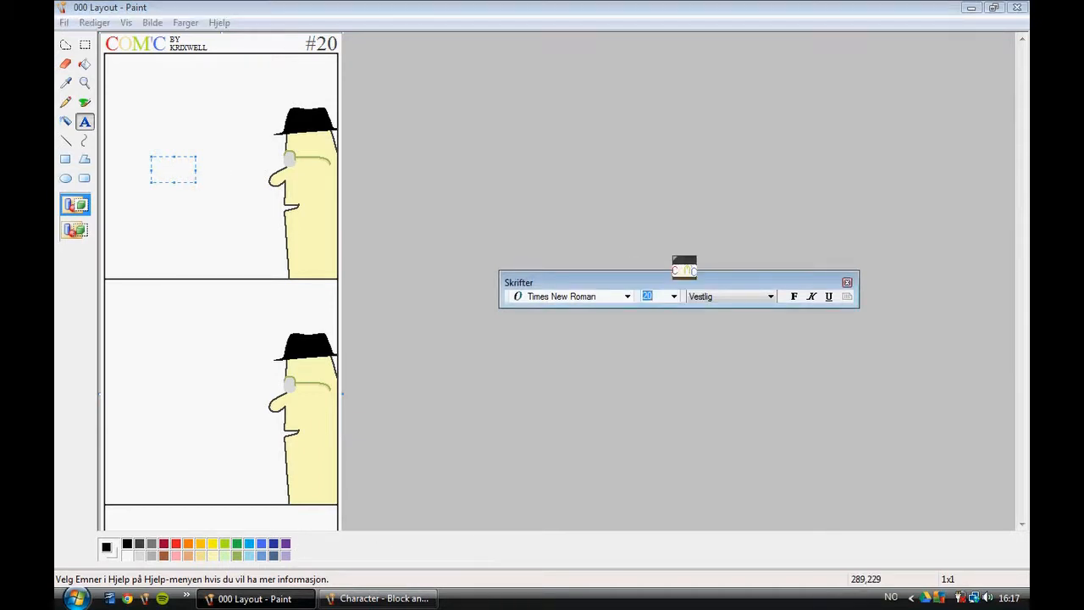
text(10)
click(180, 163)
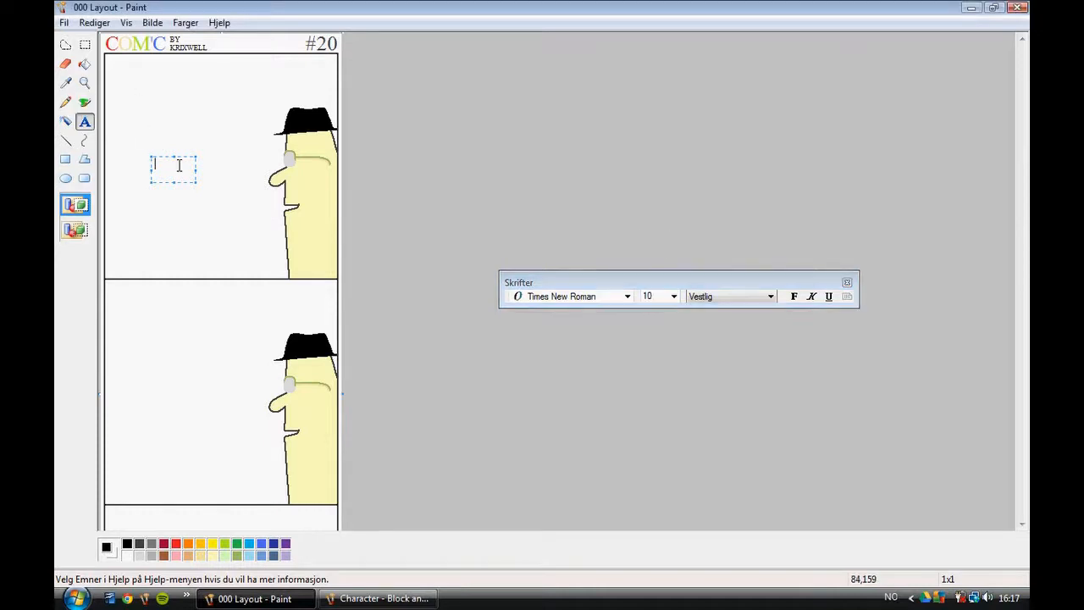
drag(194, 183, 261, 231)
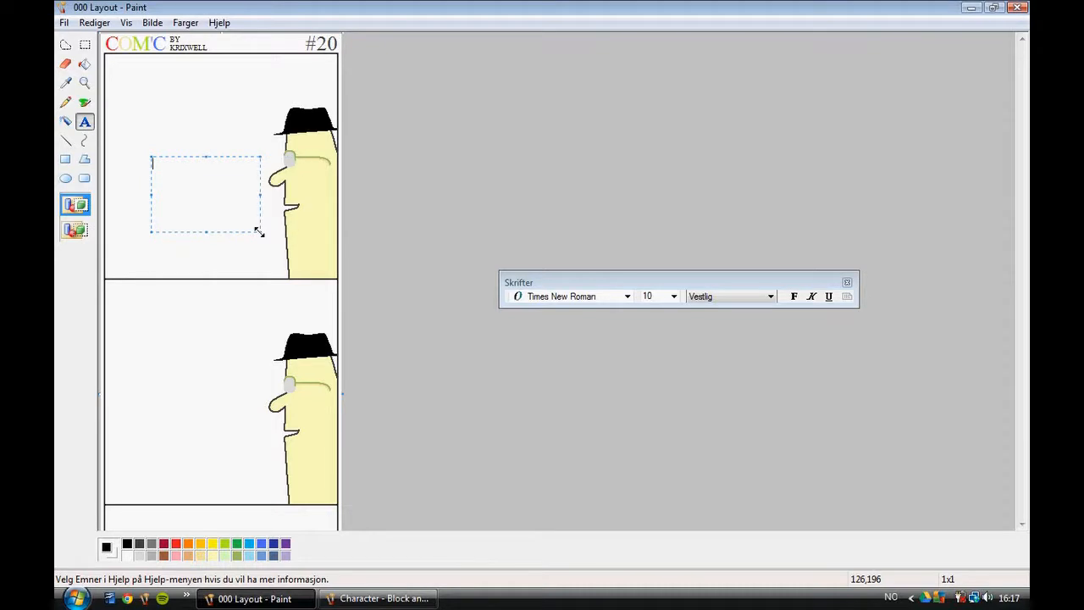
Give the first-panel text box a transparent background and enter "Why is the Norwegian flag red, white and blue?"
click(80, 231)
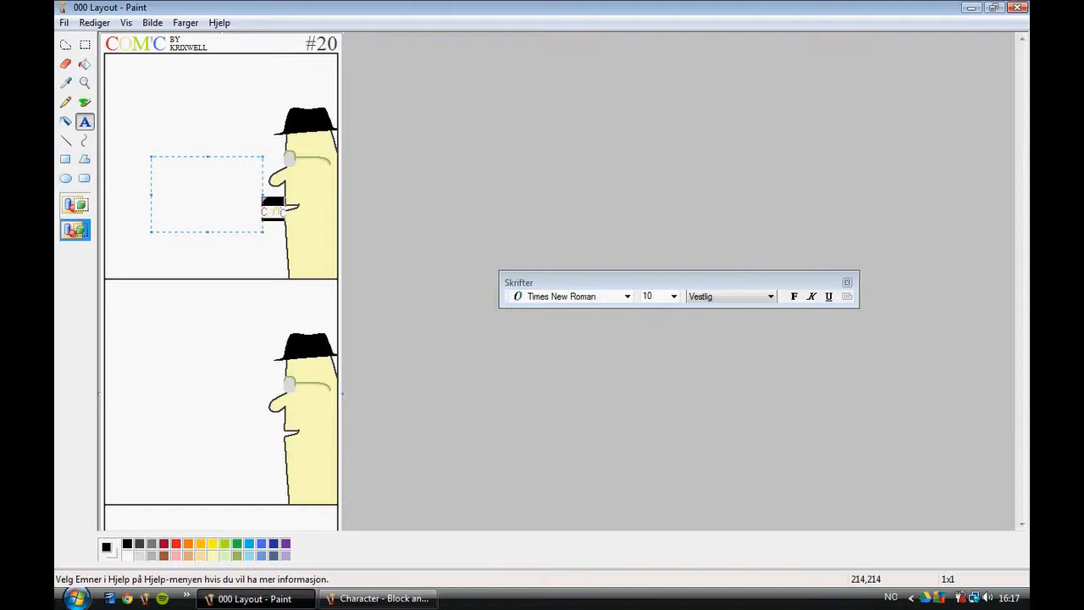
click(75, 205)
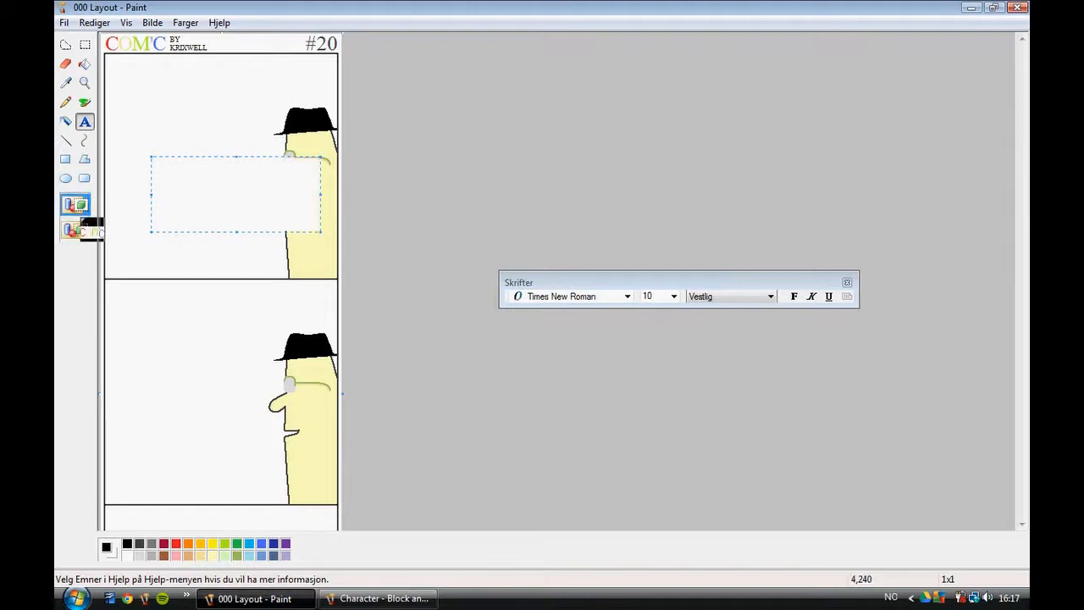
click(75, 230)
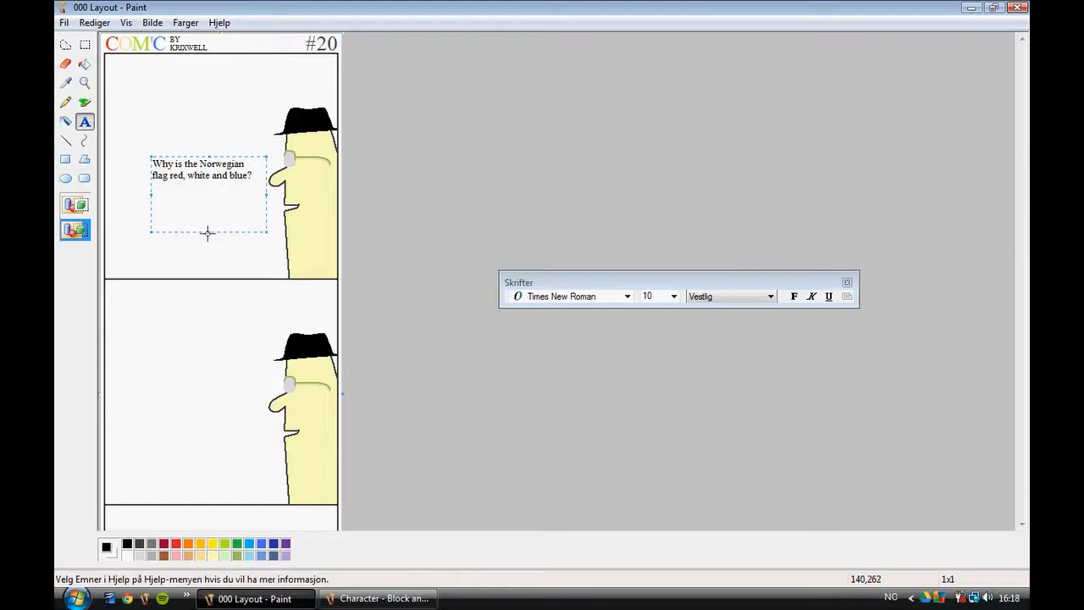
Extend the text box downward and add "The blue part is for frostbite, or for the rain." below the question
drag(207, 231, 221, 265)
text(The)
text( blue)
text(part)
text( is )
text(for)
text(frost)
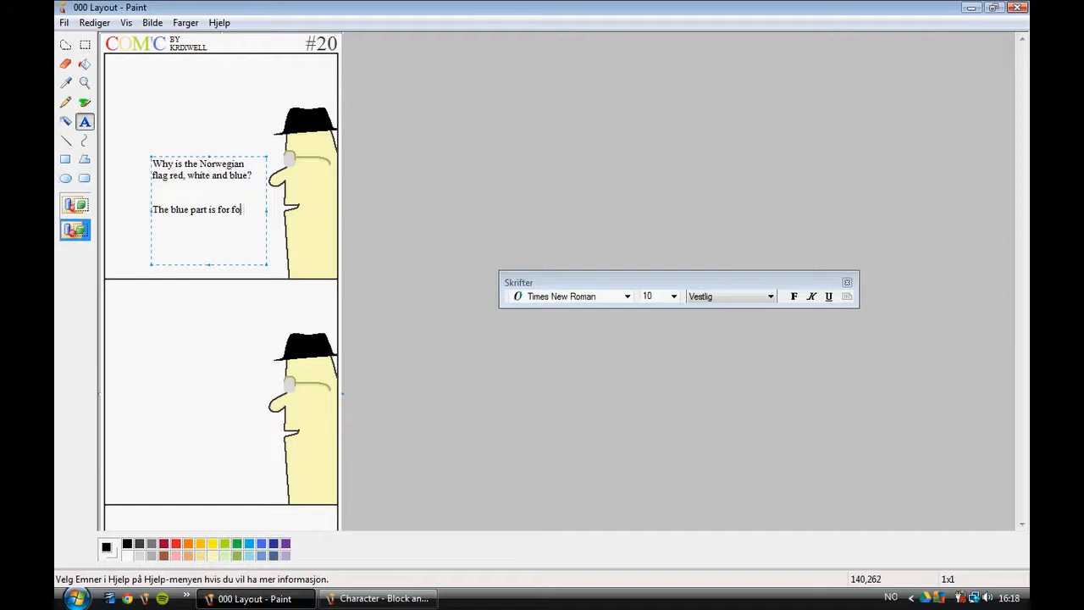
text(bite, or for the rain.)
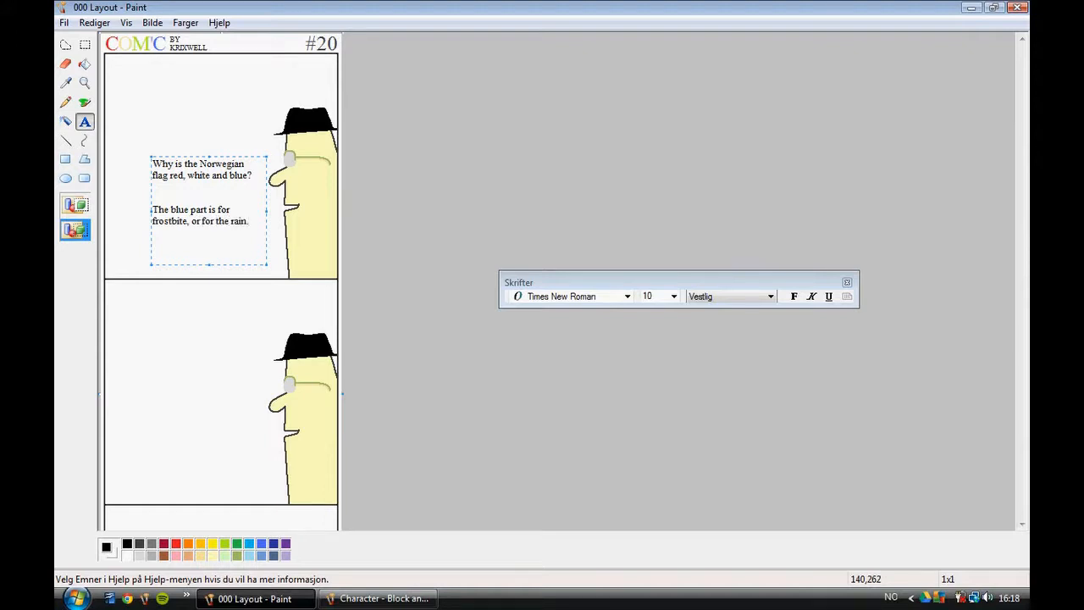
Try reworking the wording and line breaks of the first panel's frostbite and rain sentence
key(BackSpace)
key(BackSpace)
key(BackSpace)
key(BackSpace)
key(BackSpace)
key(End)
click(216, 222)
text(tha)
key(BackSpace)
text(e)
key(Up)
key(BackSpace)
key(BackSpace)
key(BackSpace)
key(BackSpace)
key(Down)
Finish the first panel's text and place an enlarged text box in the second panel, near the character's mouth
click(288, 243)
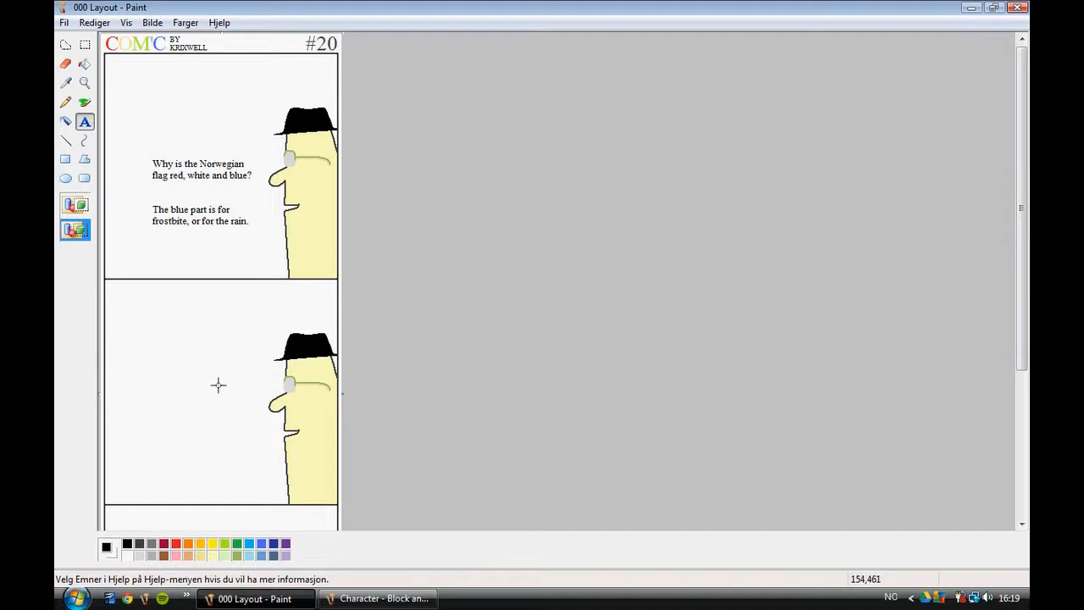
scroll(218, 382, down, 3)
scroll(195, 379, up, 3)
click(171, 409)
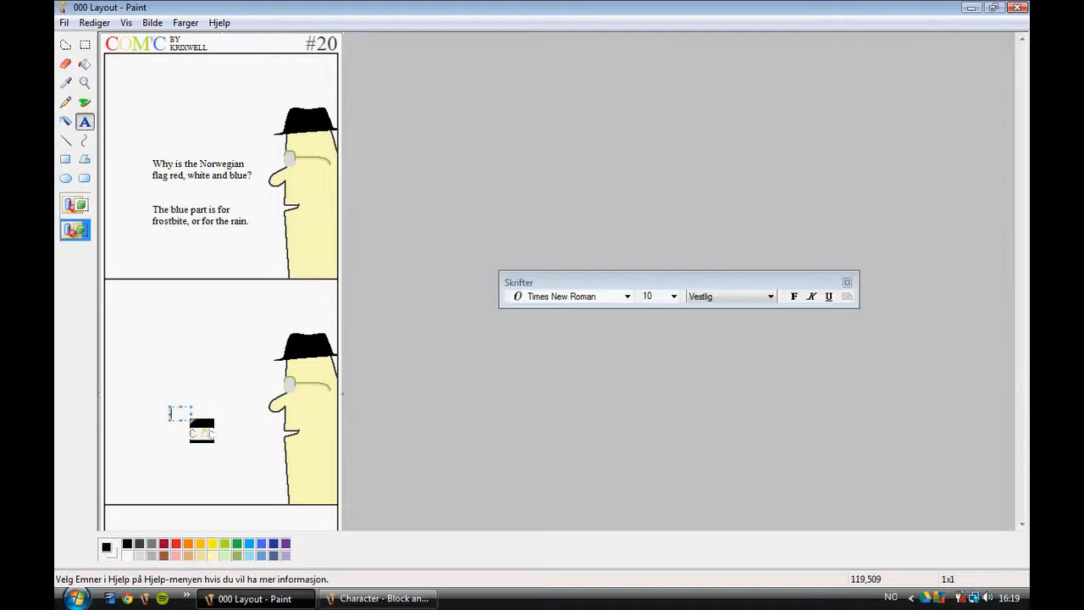
click(191, 422)
click(175, 415)
drag(194, 421, 218, 480)
Enter "The white part is for paleness due to lack of sun, or for the snow." in the second panel
text(The white is)
key(BackSpace)
key(BackSpace)
key(BackSpace)
text(part is )
text(for palene)
text(ss )
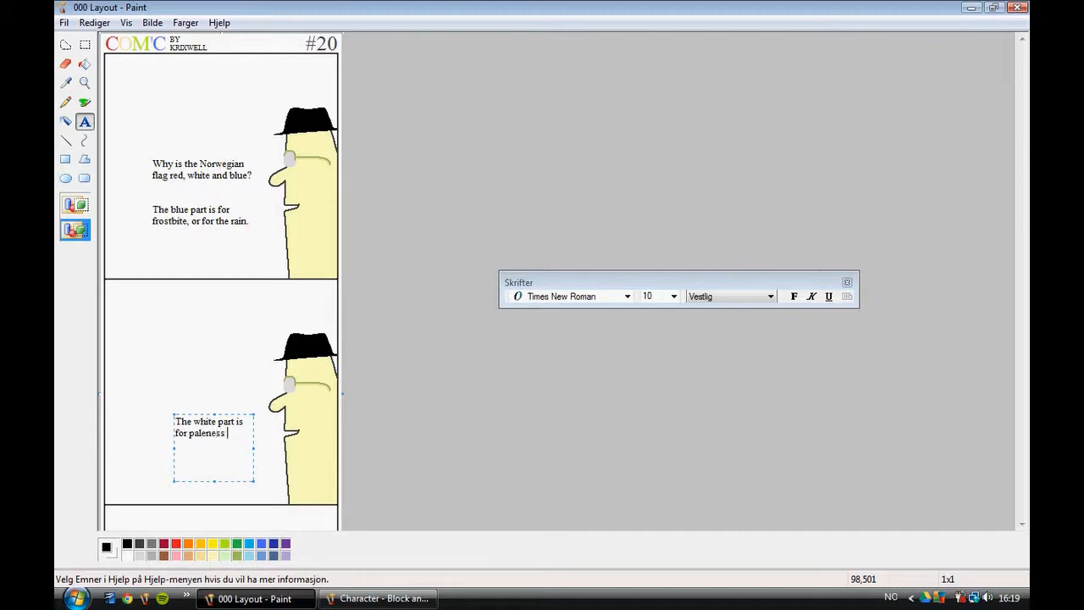
text(due to lack of)
text( sun)
text(, or for th)
text(e snow.)
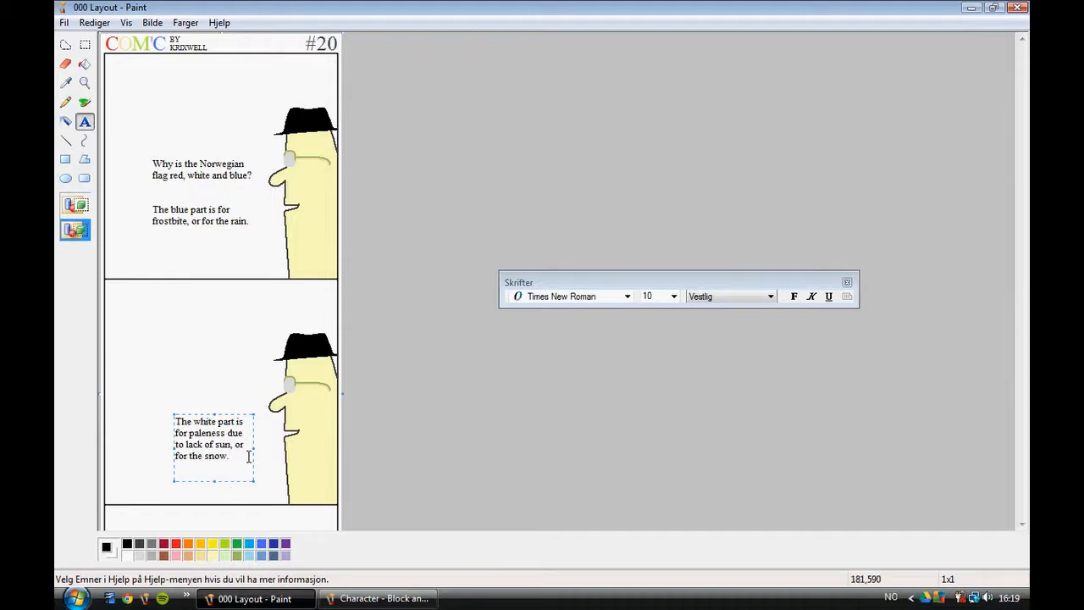
Widen the second panel's text box until its text fits on three lines, and move it slightly away from the character
drag(255, 447, 270, 447)
click(216, 444)
key(Delete)
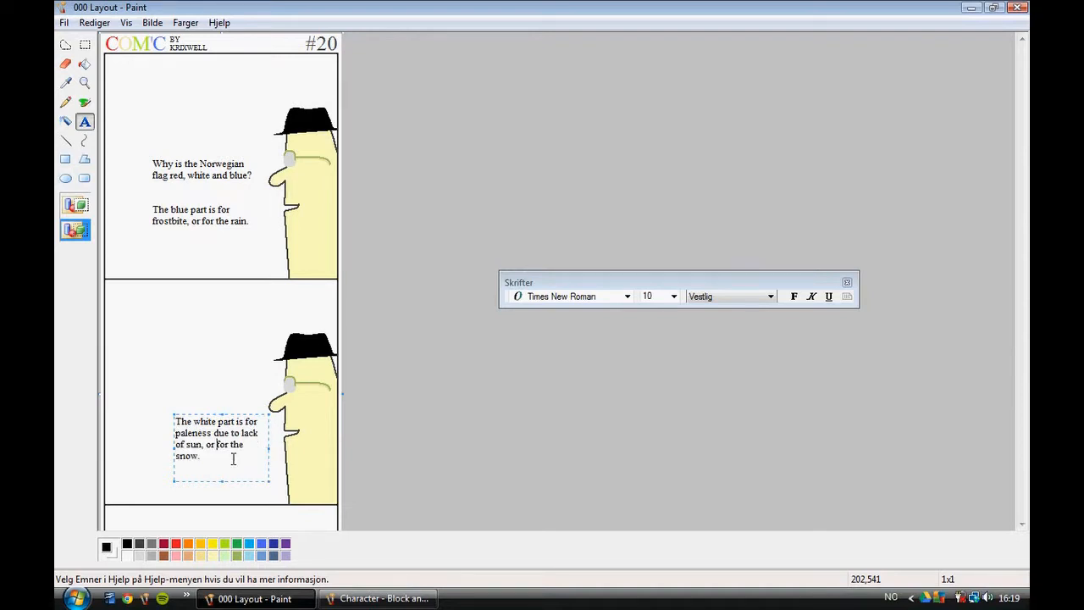
drag(269, 447, 271, 449)
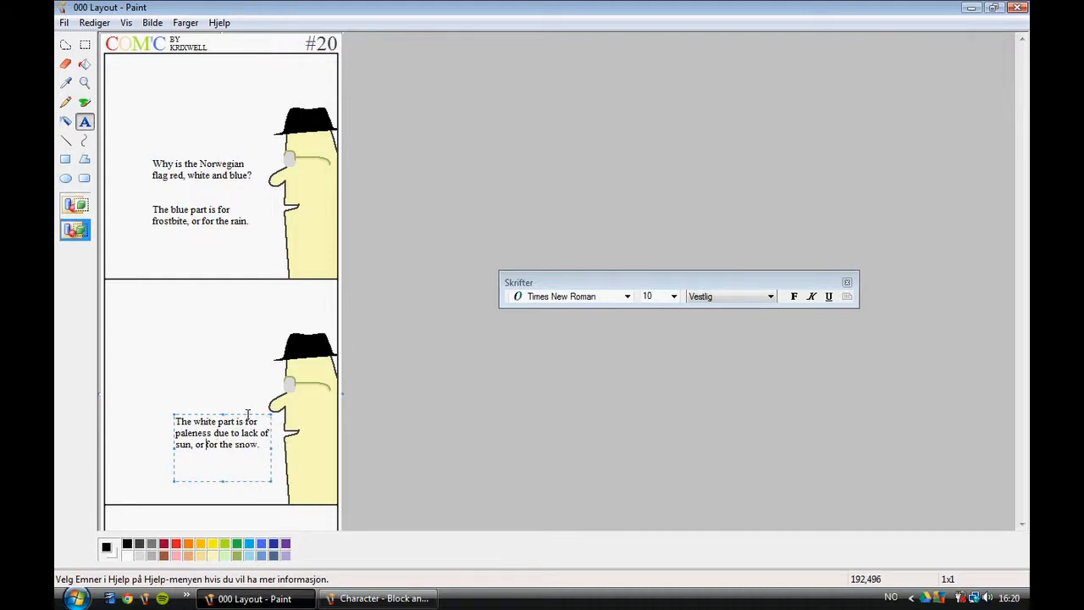
drag(247, 414, 237, 417)
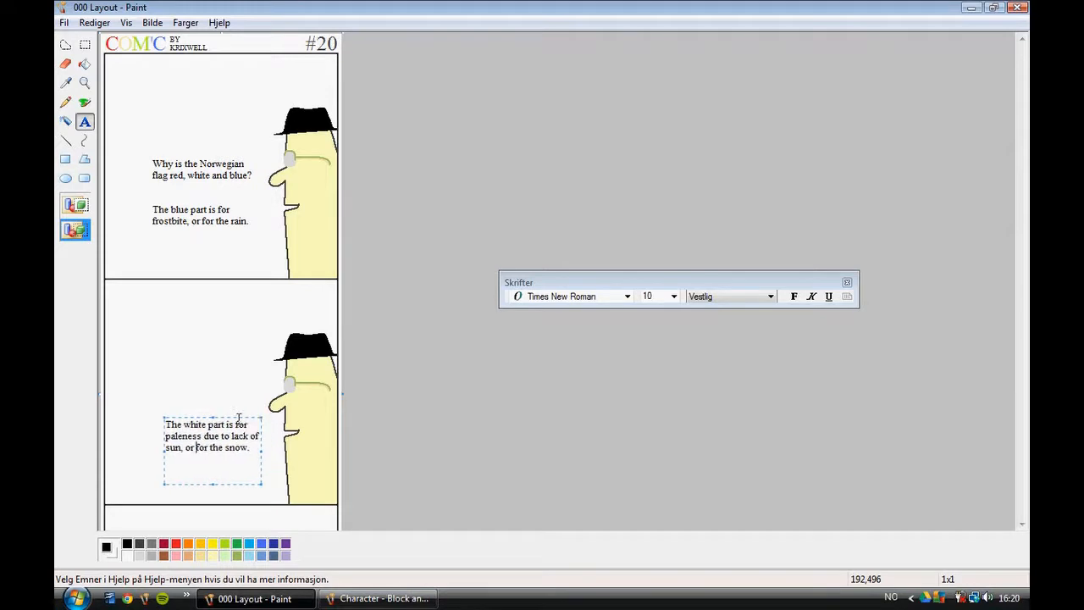
Finish the second panel's text and place a text box about 131 by 108 pixels in the third panel, near the character's mouth
click(237, 395)
scroll(208, 356, down, 3)
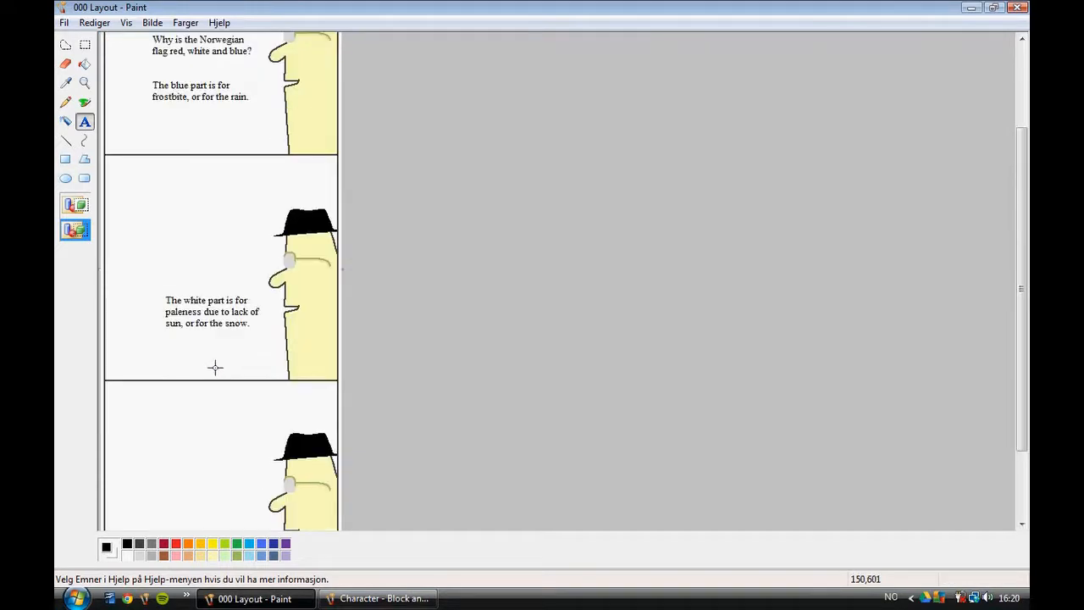
scroll(215, 367, down, 2)
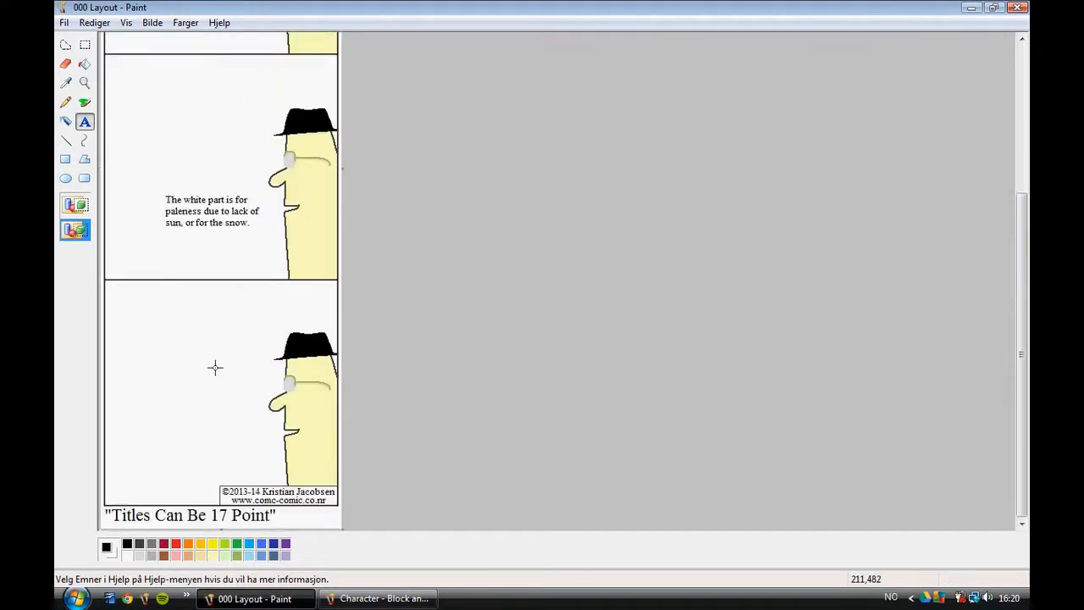
click(166, 404)
drag(187, 415, 271, 483)
drag(272, 431, 247, 438)
click(186, 412)
drag(163, 386, 260, 463)
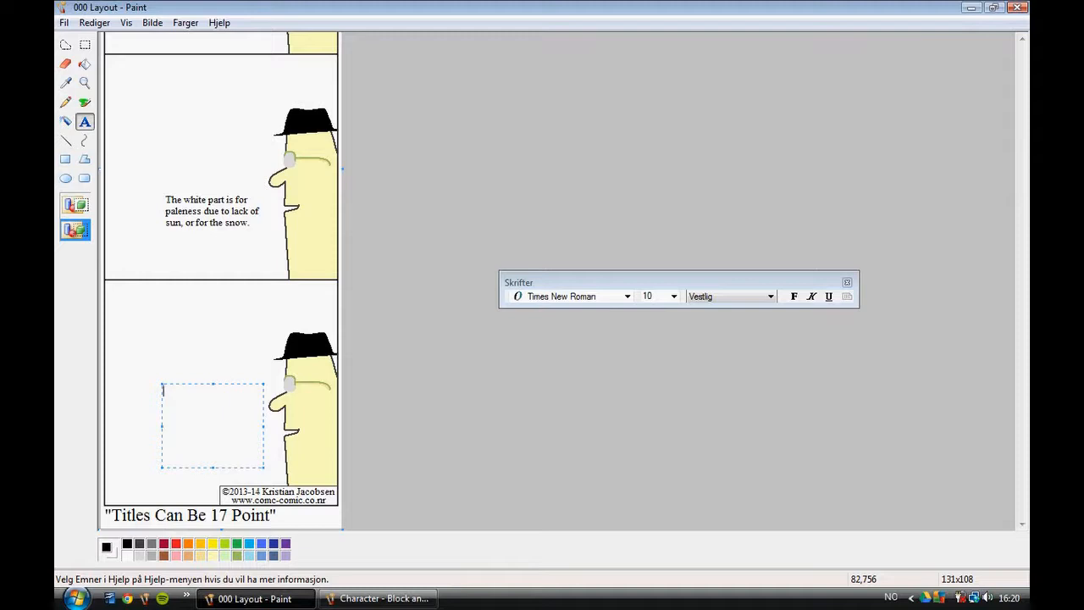
Enter "And the red part represents how, when the sun actually does appear, we're so surprised" in the third panel and slightly widen its text box
text(A)
text(nd the red )
text(part )
text(represents)
text( how,)
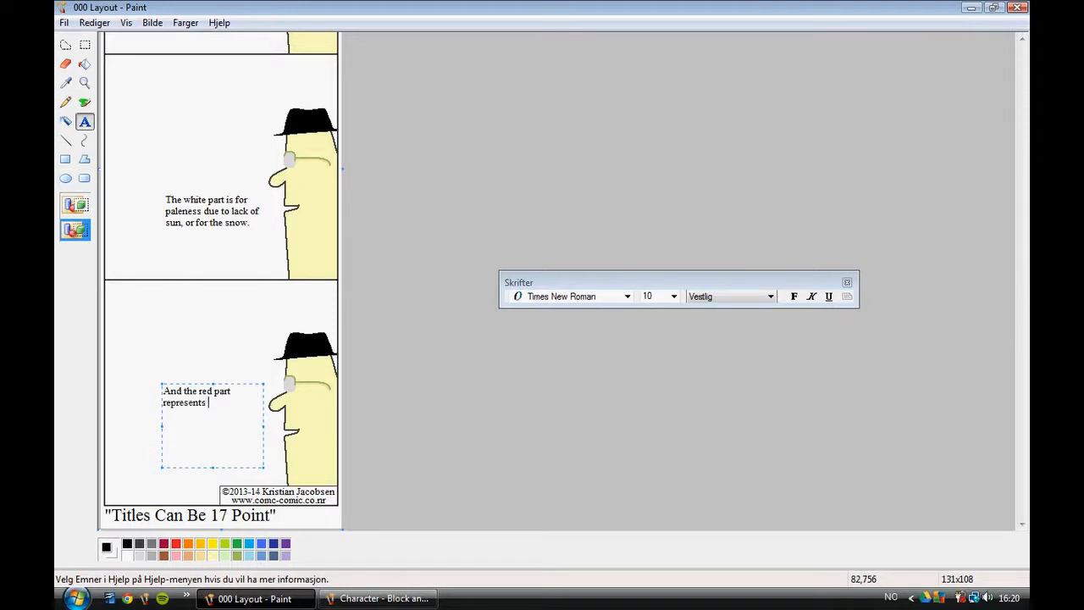
key(Return)
text(when the sun actually)
key(Home)
key(BackSpace)
click(239, 413)
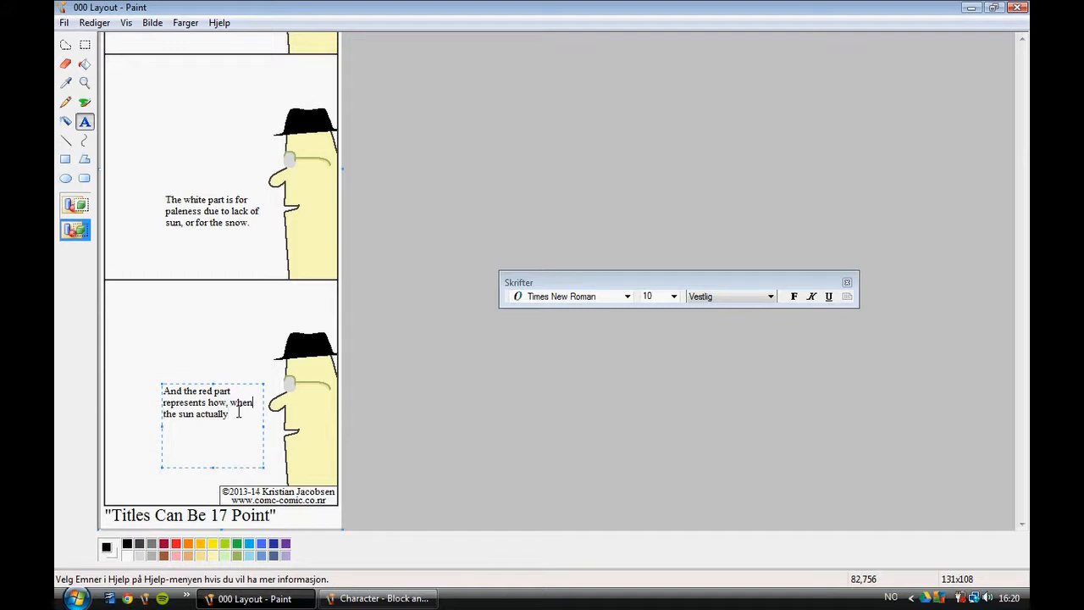
text(does appear, we're so surprised)
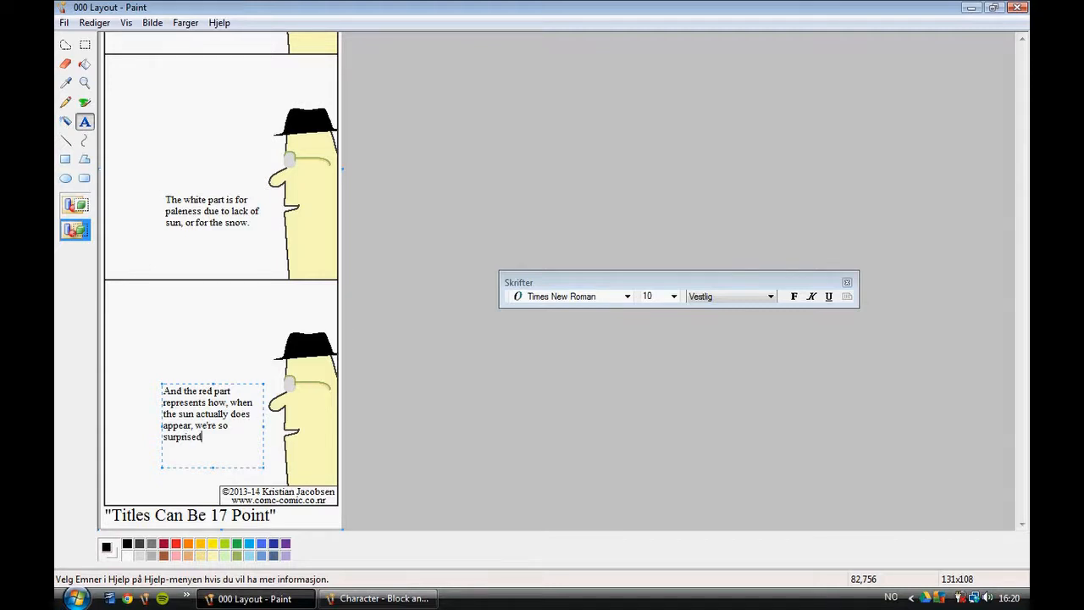
drag(264, 425, 272, 424)
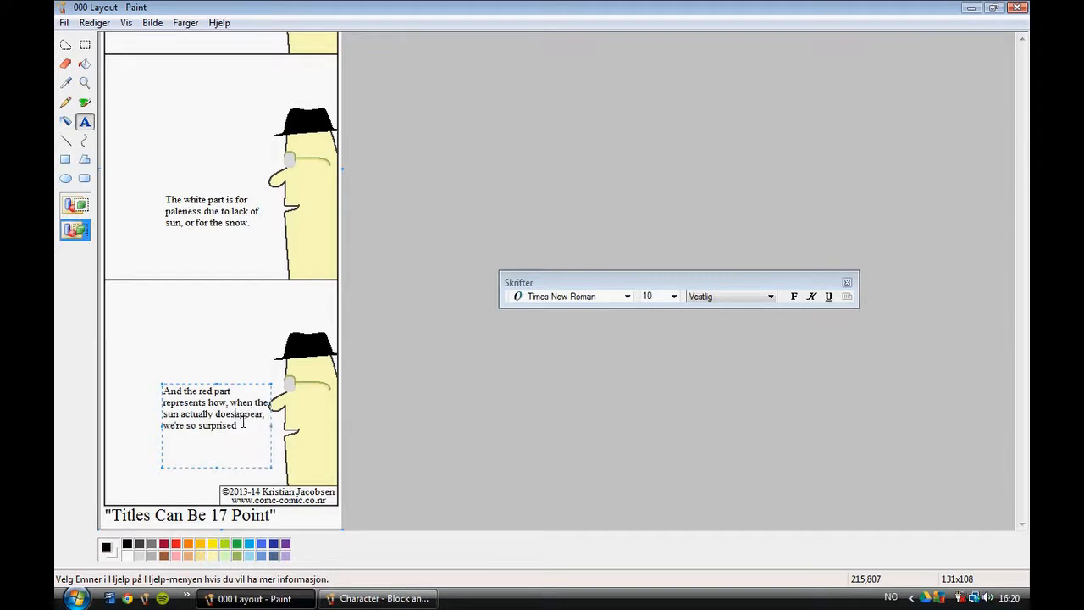
Complete the third panel's sentence with "that we forget to wear sunscreen." and move the text slightly down and away from the character before finishing it
text(,)
text( that we)
text( forge)
text(t to we)
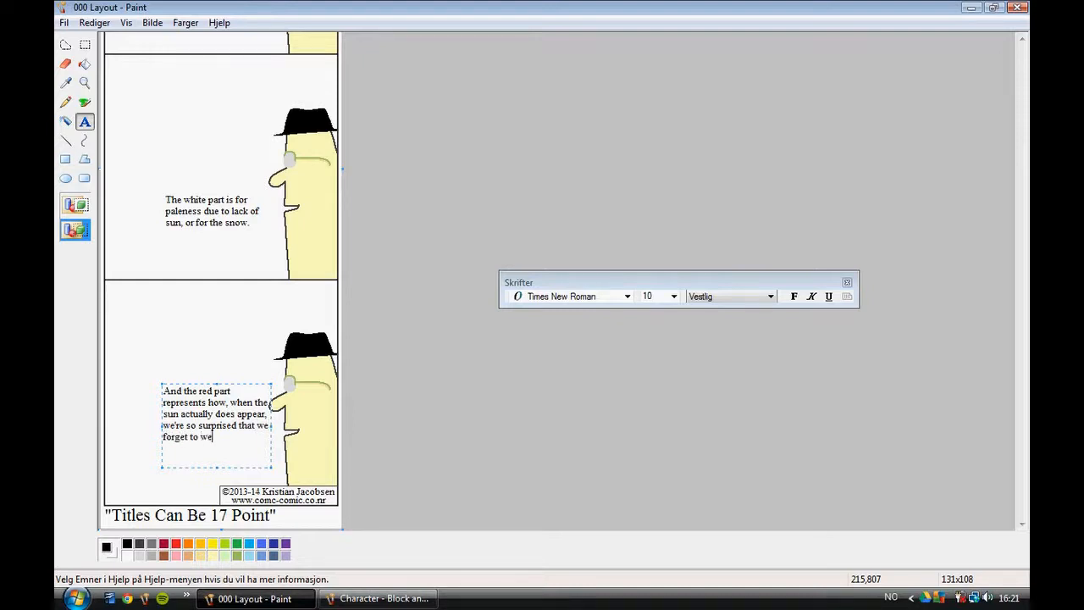
text(ar sung)
text(creen)
mouse_move(246, 383)
mouse_down()
mouse_move(233, 386)
mouse_move(245, 399)
mouse_up()
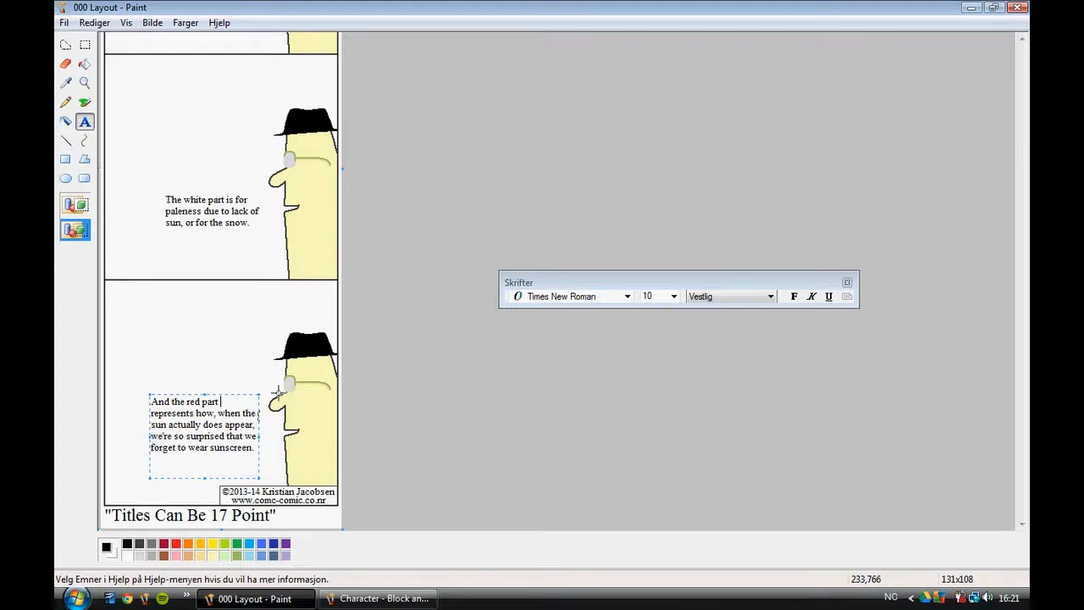
click(230, 346)
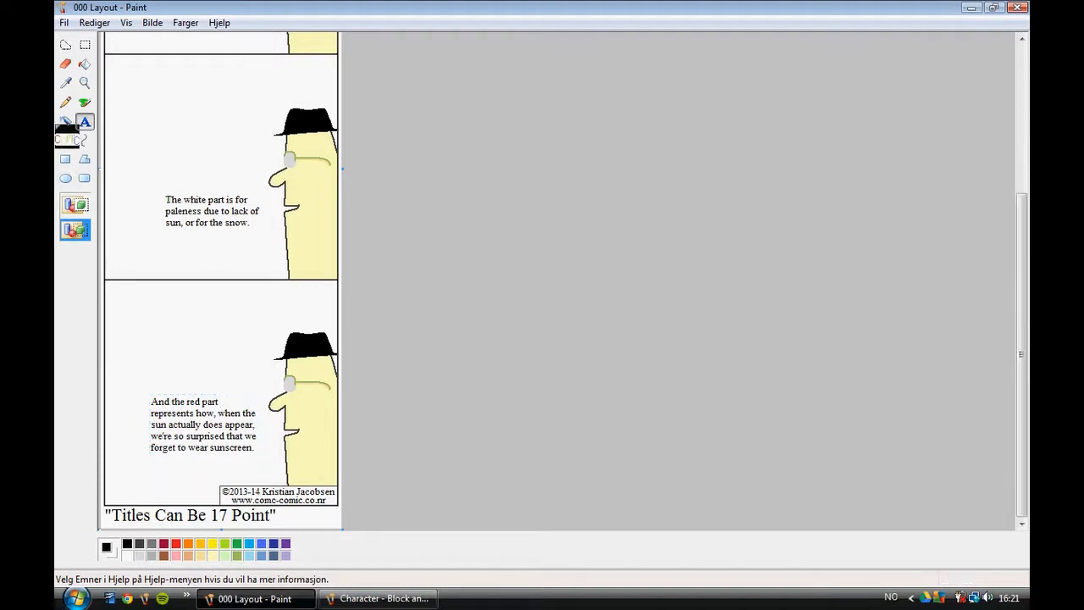
Examine the dialogue placement in all three panels, viewing the whole strip and then the first panel's text up close
click(85, 83)
right_click(134, 109)
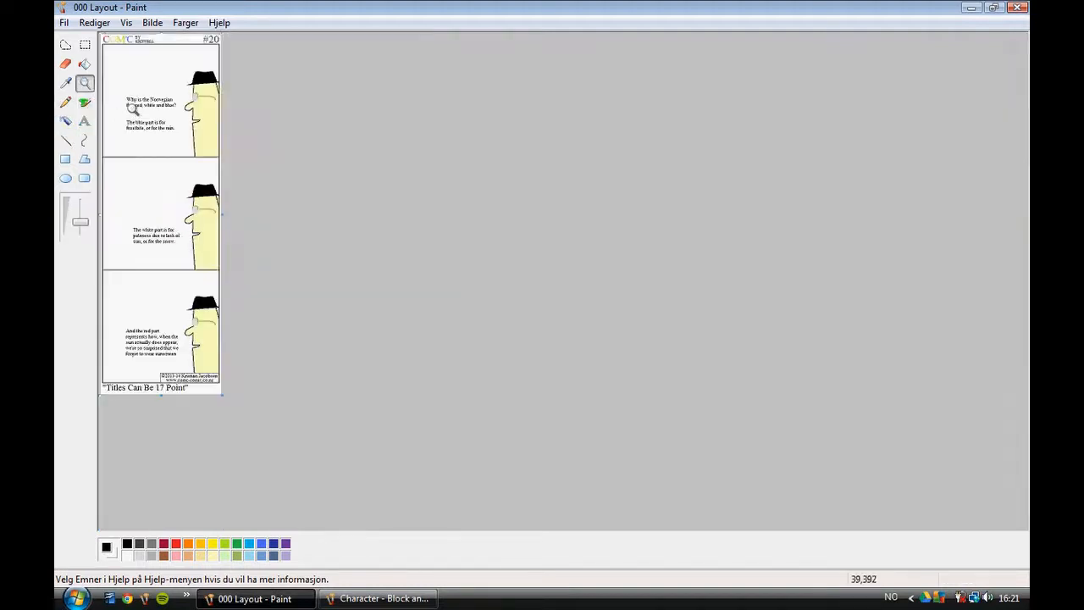
click(136, 110)
click(295, 197)
right_click(283, 286)
scroll(282, 398, down, 3)
scroll(282, 398, down, 2)
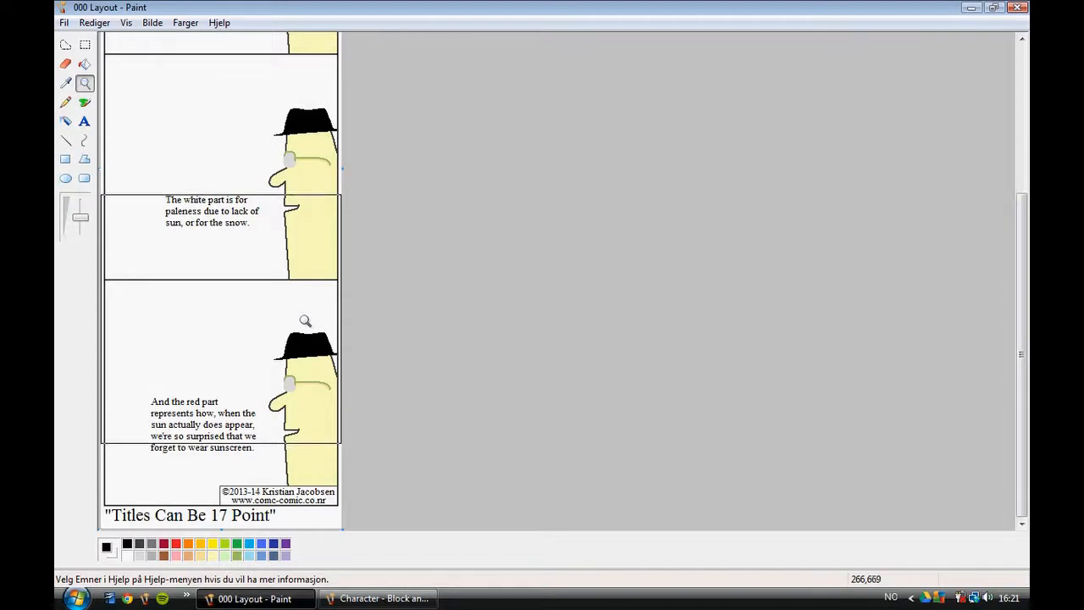
scroll(269, 249, up, 5)
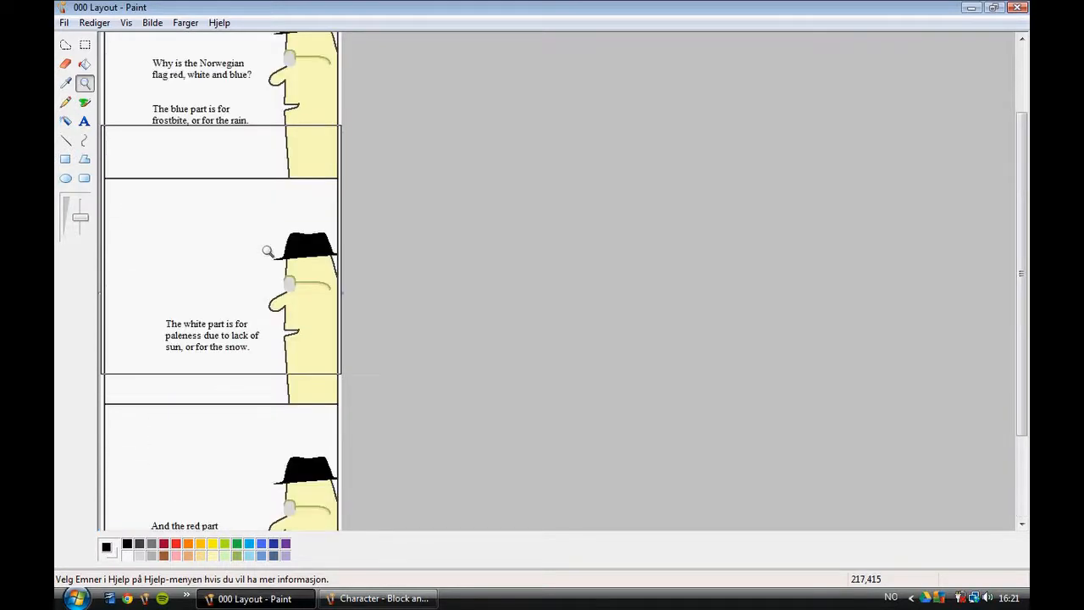
click(267, 222)
click(267, 222)
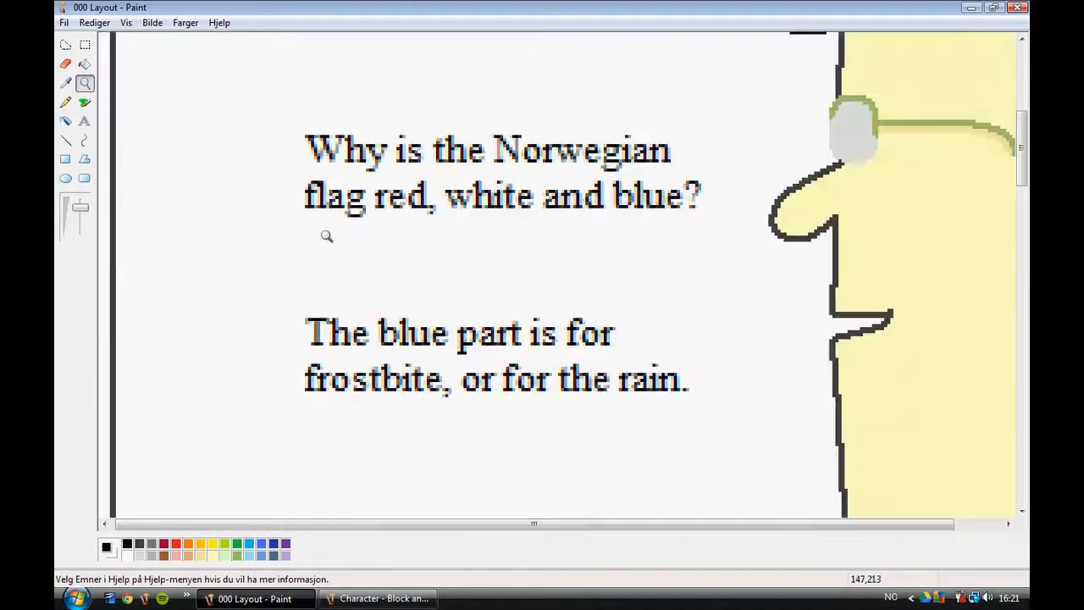
right_click(517, 195)
right_click(430, 211)
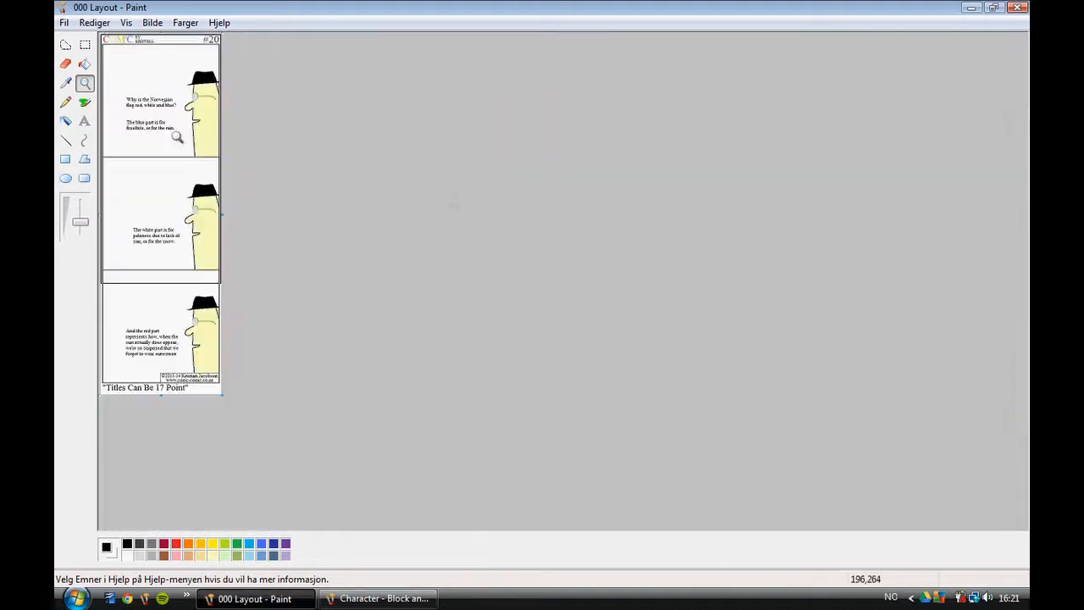
Shift the line "Why is the Norwegian" in the first panel slightly to the right, centring it over the line below
click(152, 107)
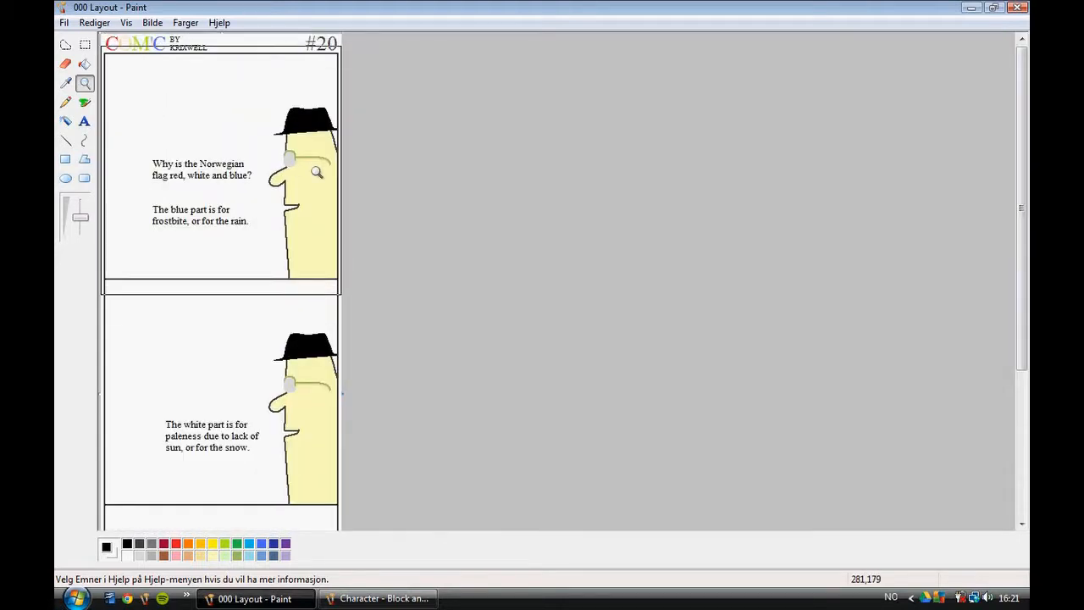
click(248, 164)
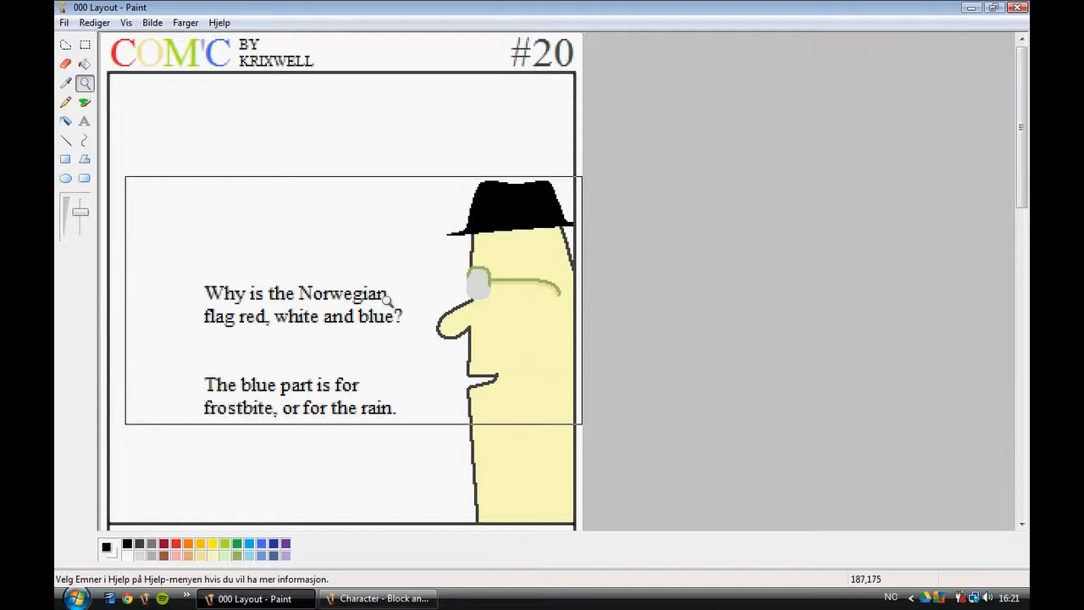
click(349, 297)
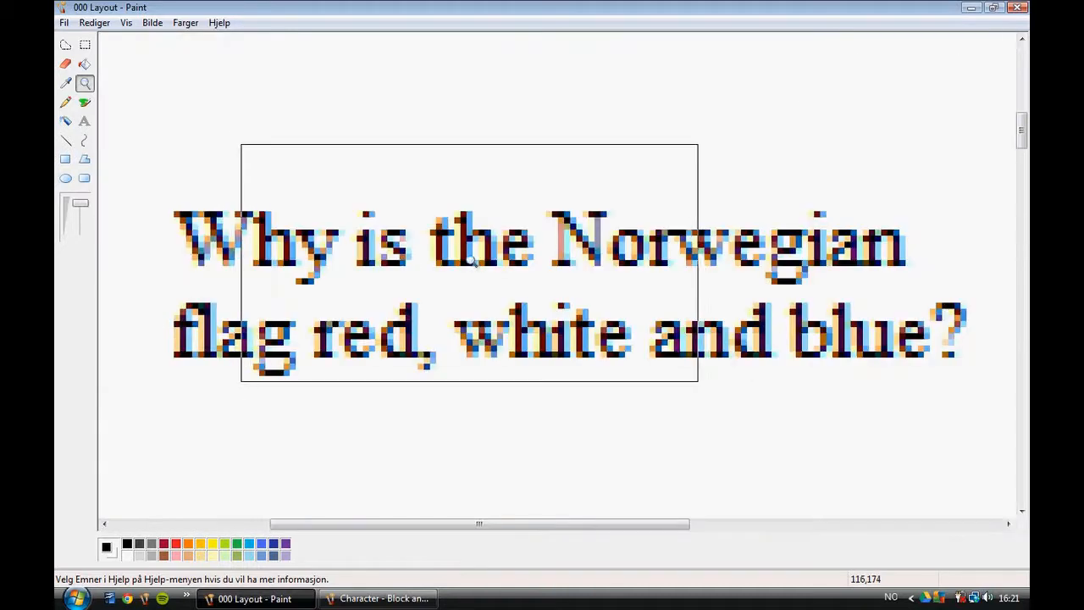
right_click(423, 216)
scroll(469, 319, up, 3)
click(469, 319)
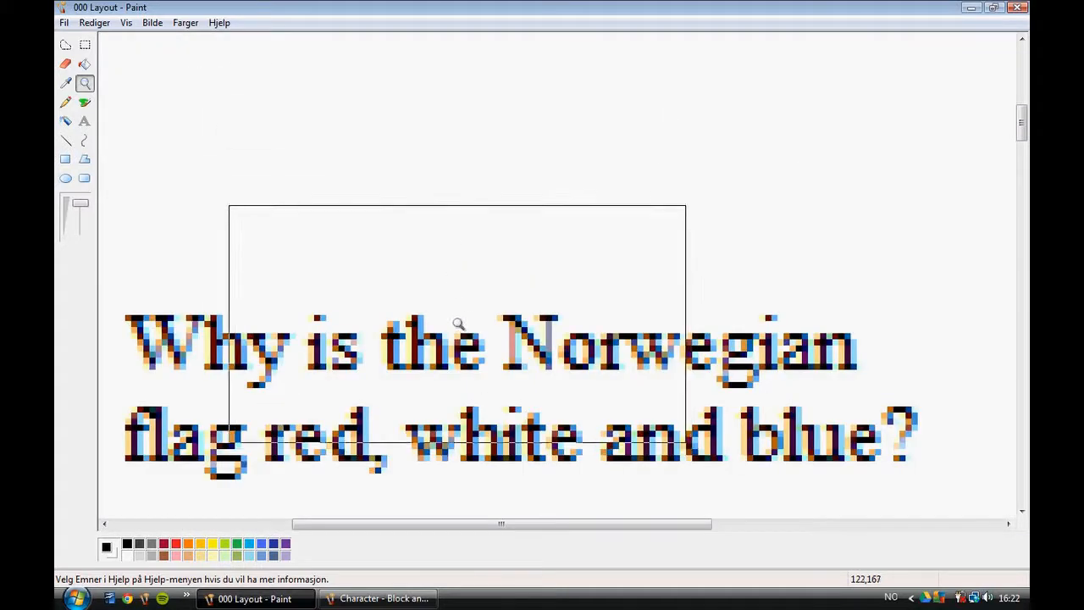
drag(454, 525, 439, 525)
scroll(462, 449, down, 3)
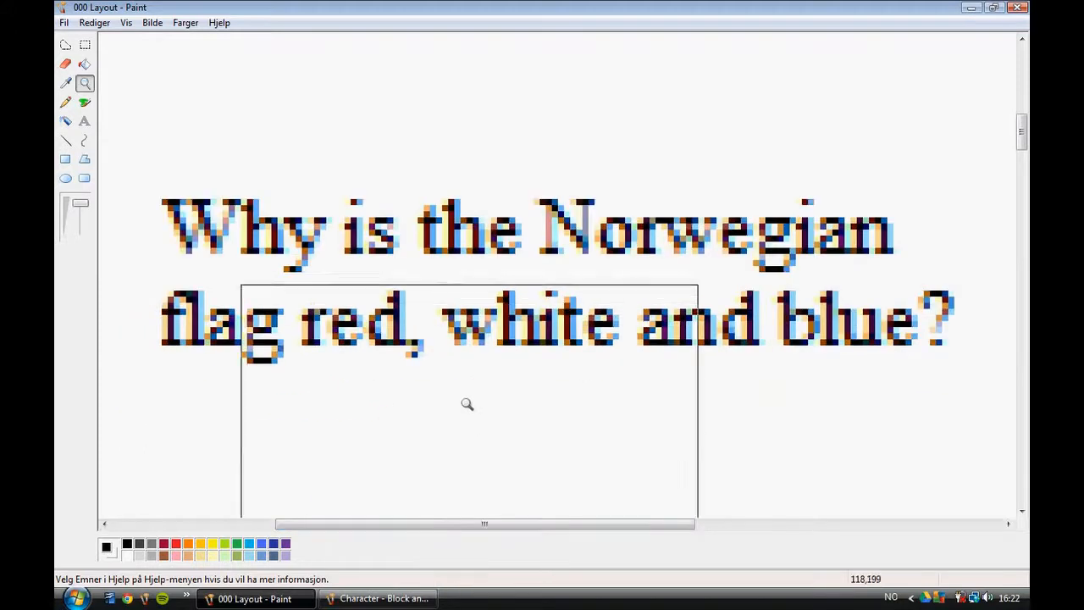
click(85, 44)
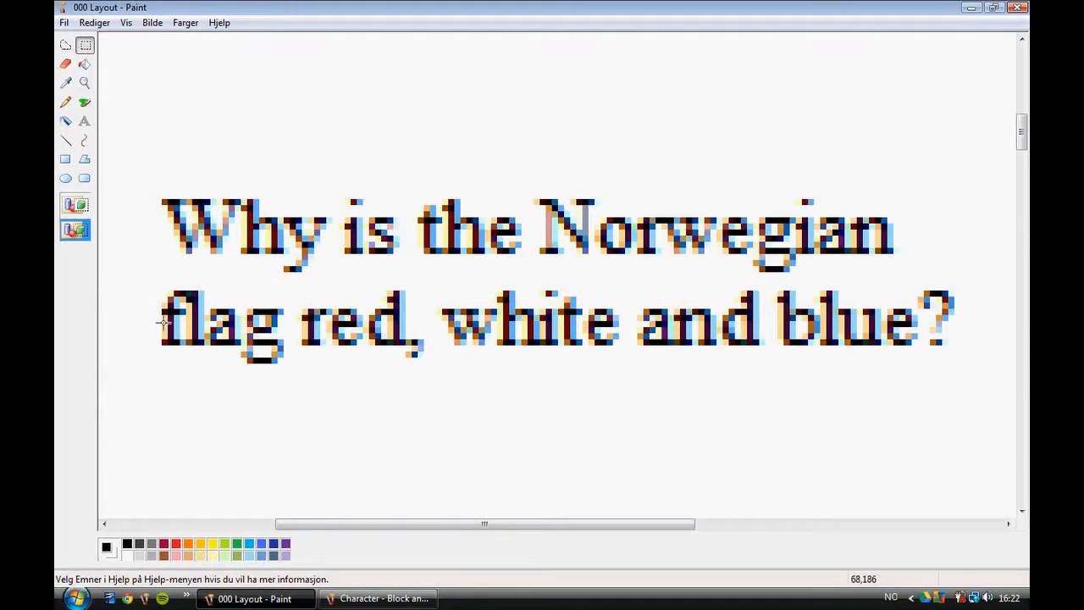
drag(952, 293, 164, 348)
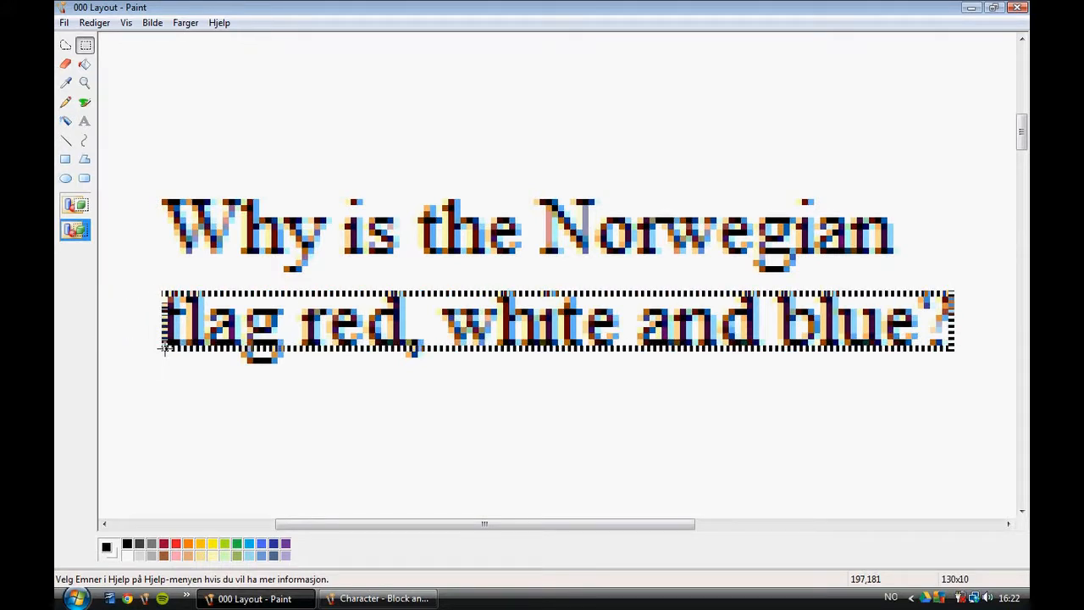
click(182, 248)
drag(150, 188, 915, 280)
drag(699, 235, 724, 234)
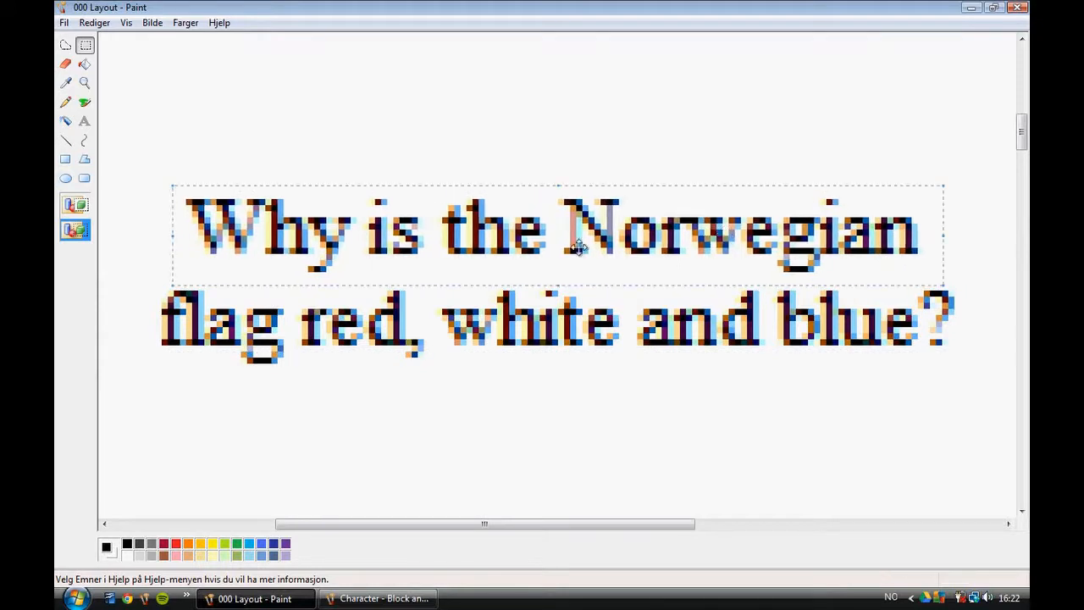